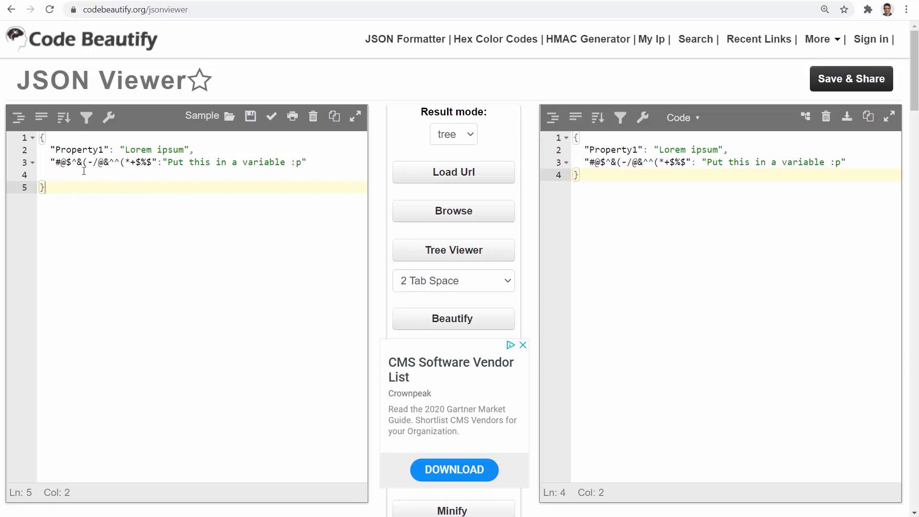
Examine the special-character property name and its text value in the sample JSON.
drag(167, 163, 302, 163)
drag(56, 163, 152, 161)
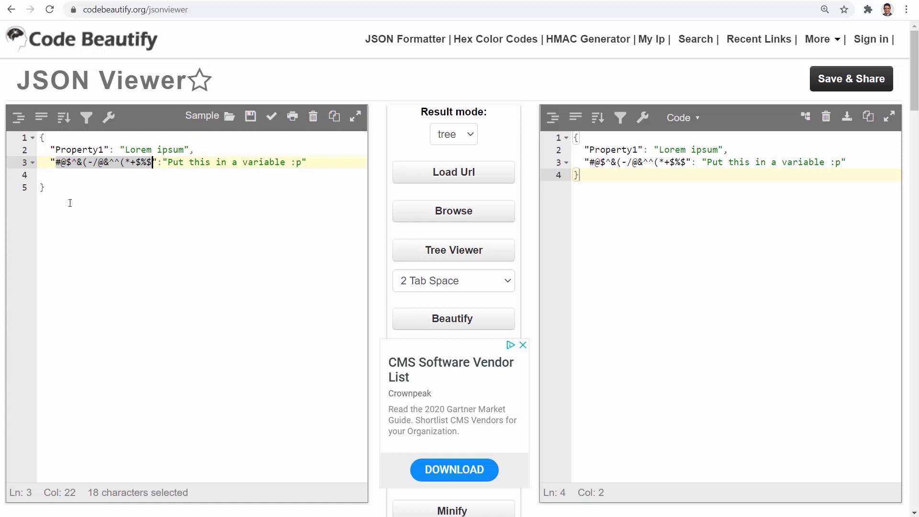
drag(70, 203, 25, 131)
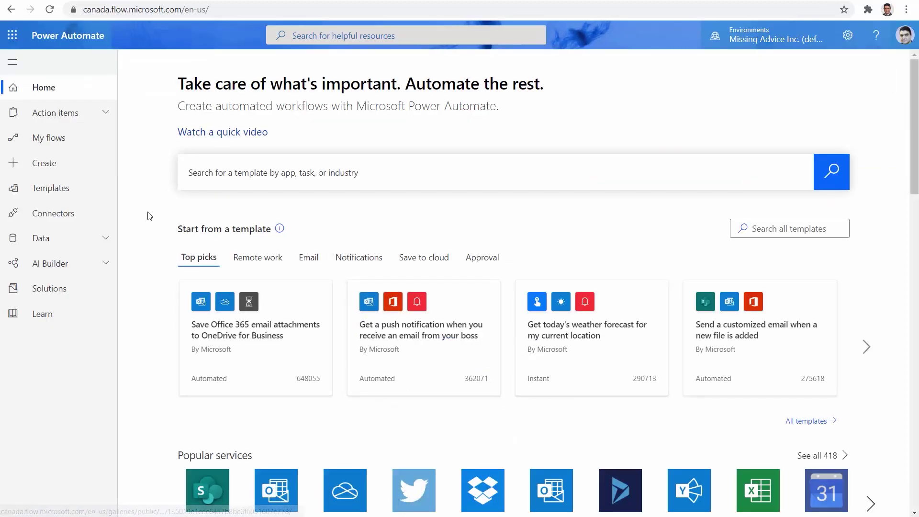
Switch to Power Automate and create an instant flow named "This is special" that is triggered manually.
click(63, 162)
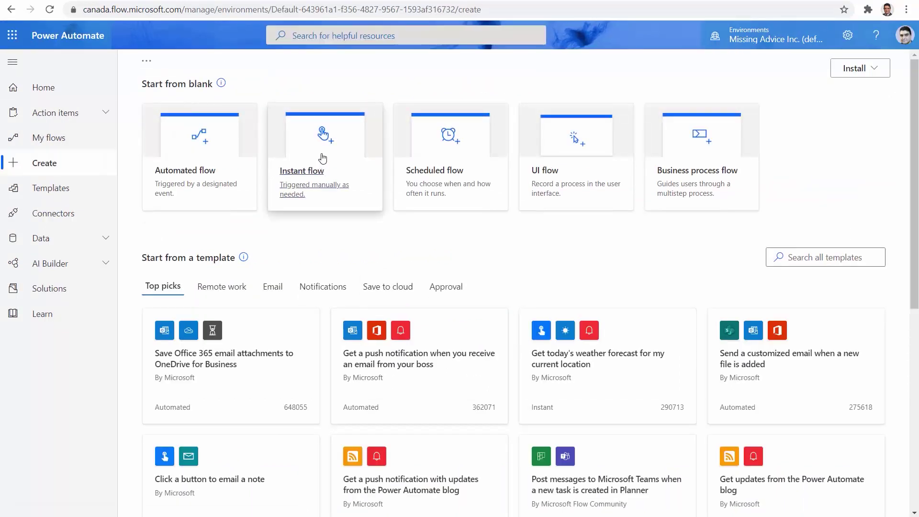
click(322, 159)
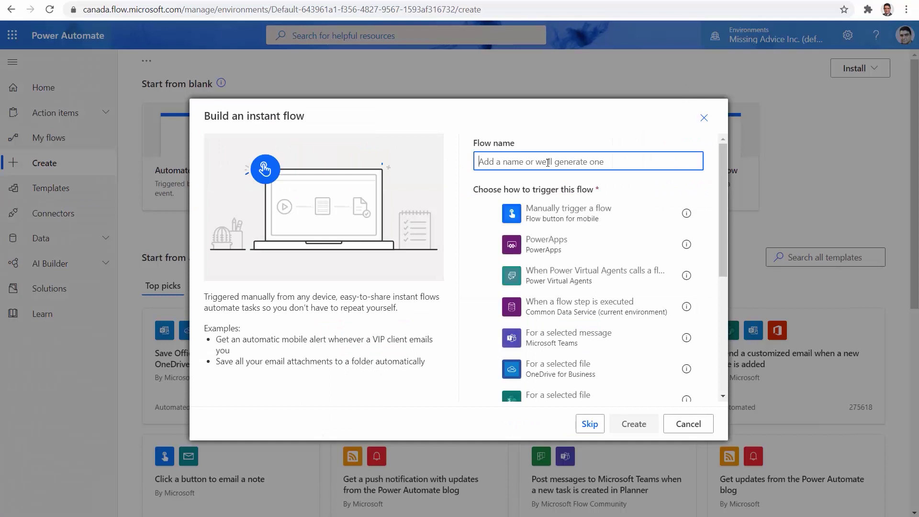
text(This is special)
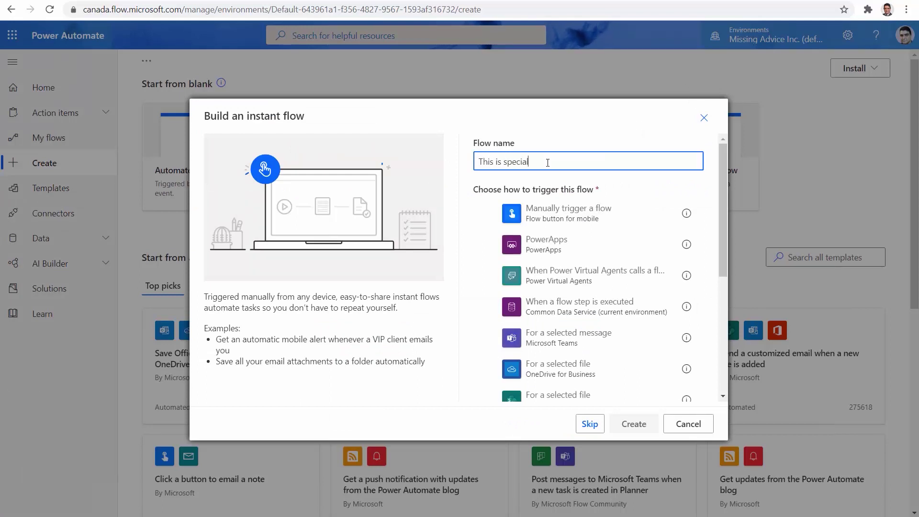
click(528, 212)
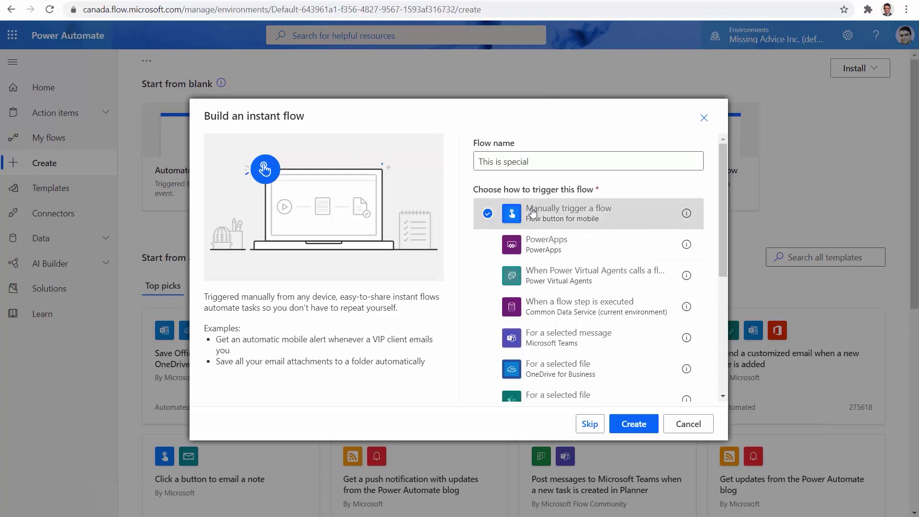
click(631, 425)
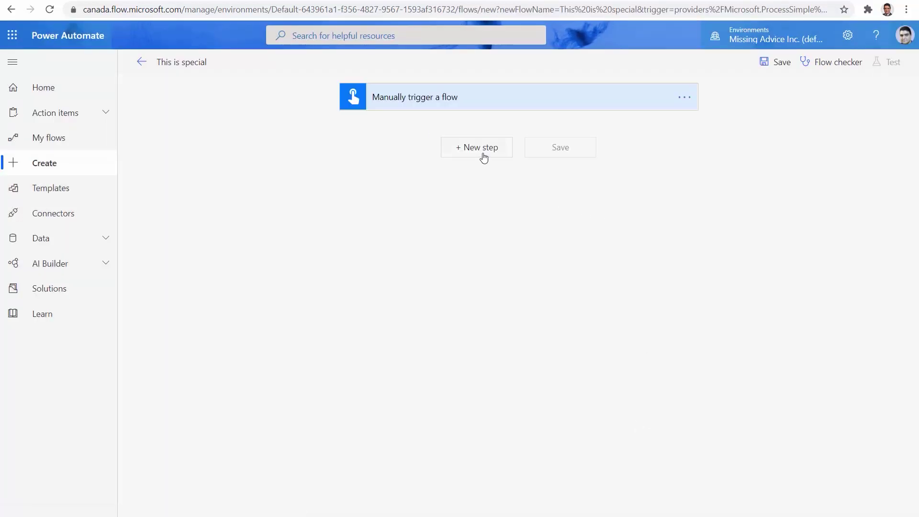
Copy the entire sample JSON from the Code Beautify JSON Viewer and return to the Power Automate flow.
click(226, 0)
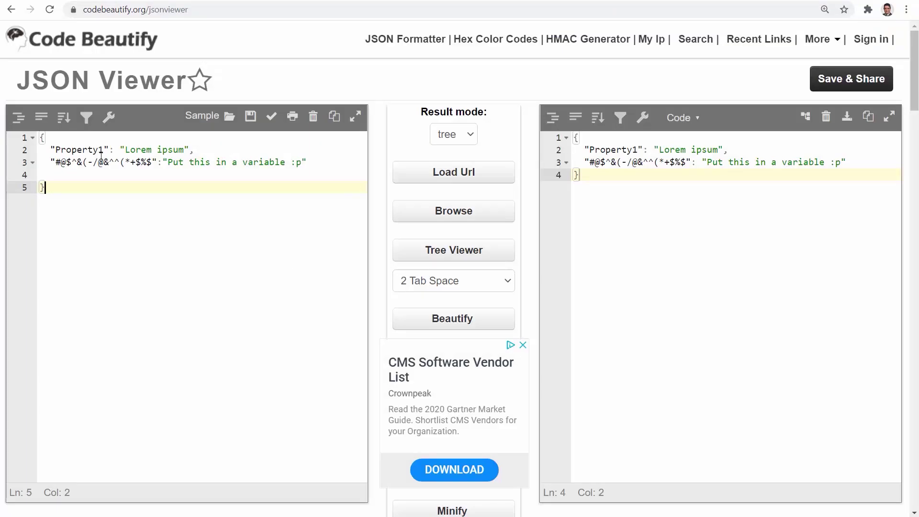
key(ctrl+a)
key(ctrl+c)
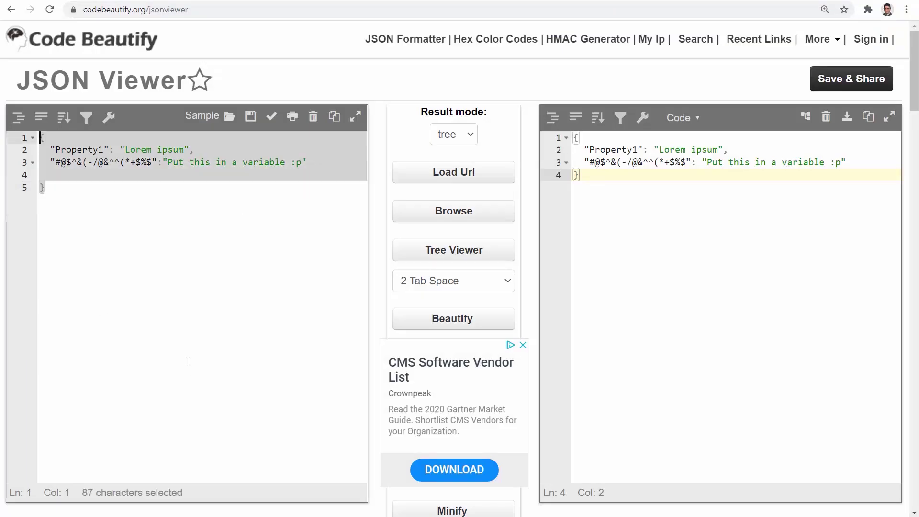
click(364, 0)
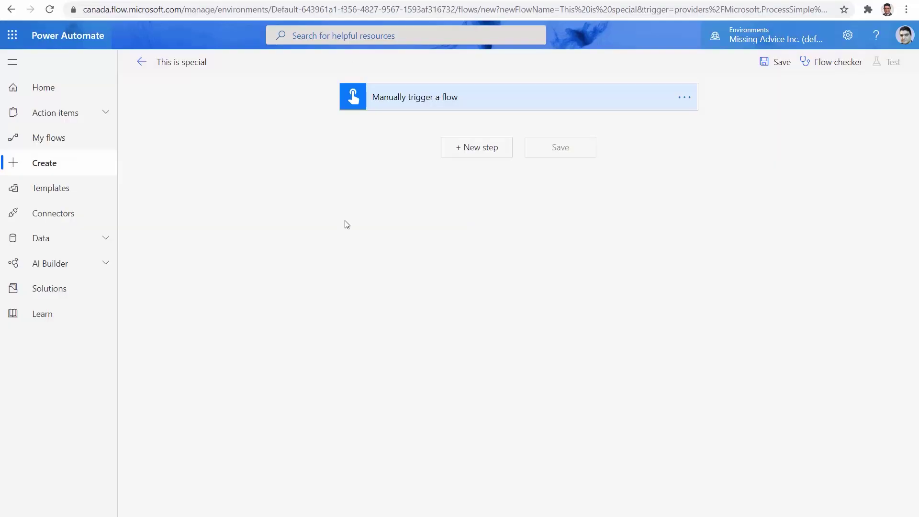
Add an Initialize variable action after the manual trigger.
click(460, 150)
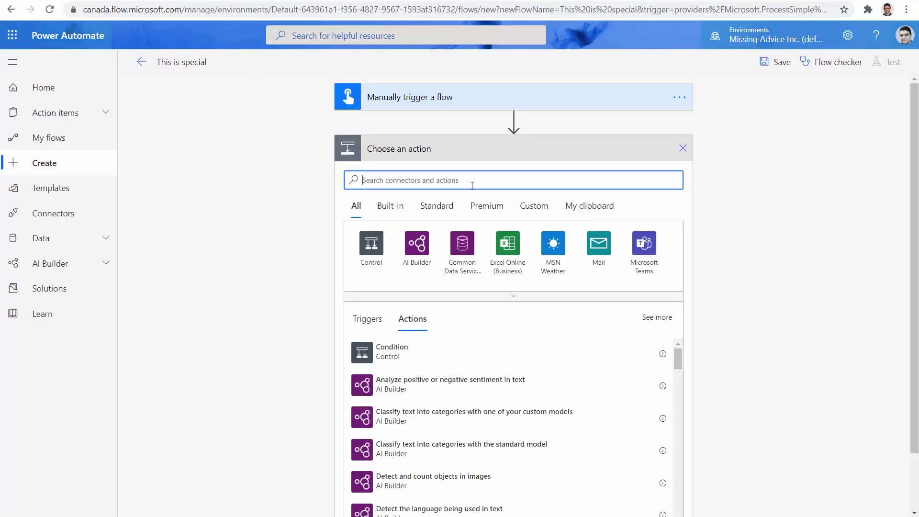
text(Initi)
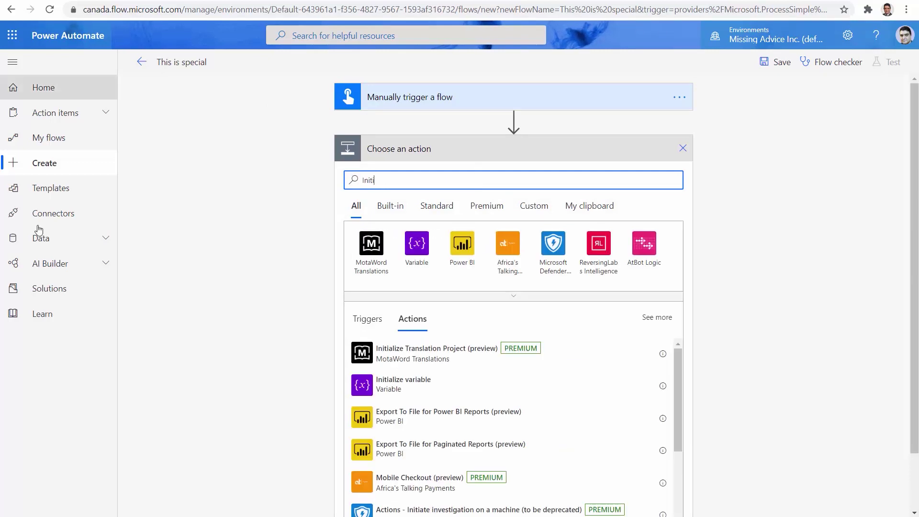
click(410, 382)
Name the variable Special, set its type to Object, paste the copied JSON as its value, and save the flow.
click(579, 181)
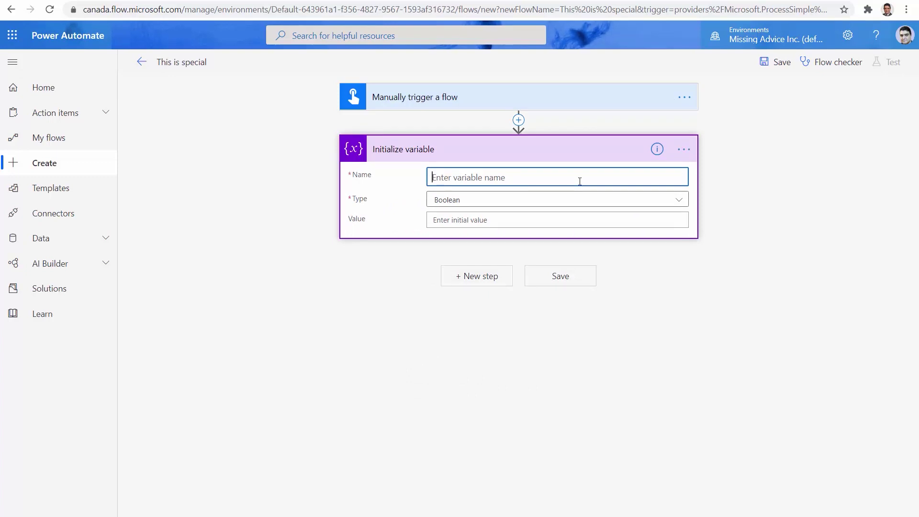
text(Special)
click(454, 205)
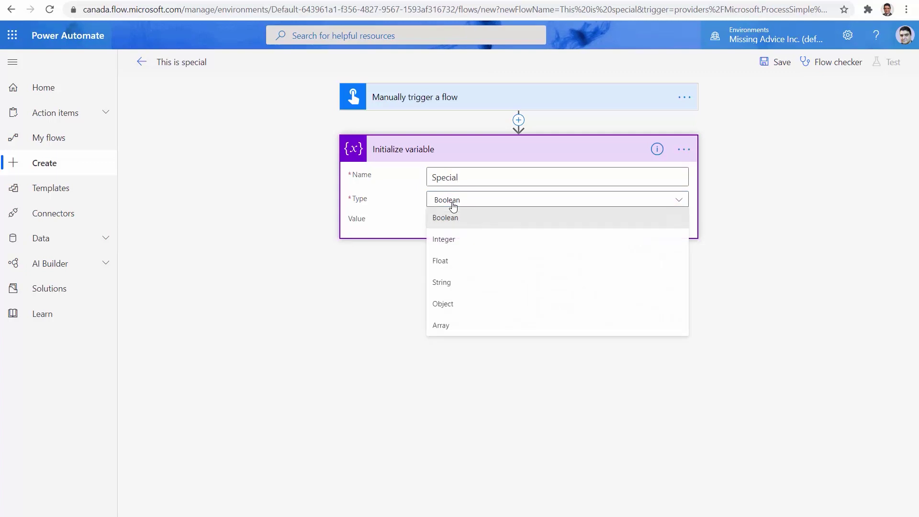
click(458, 302)
click(489, 218)
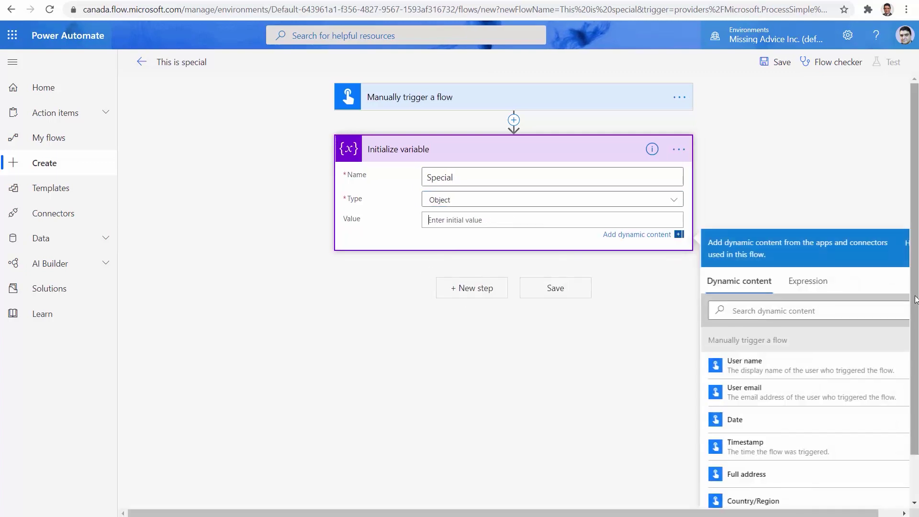
key(ctrl+v)
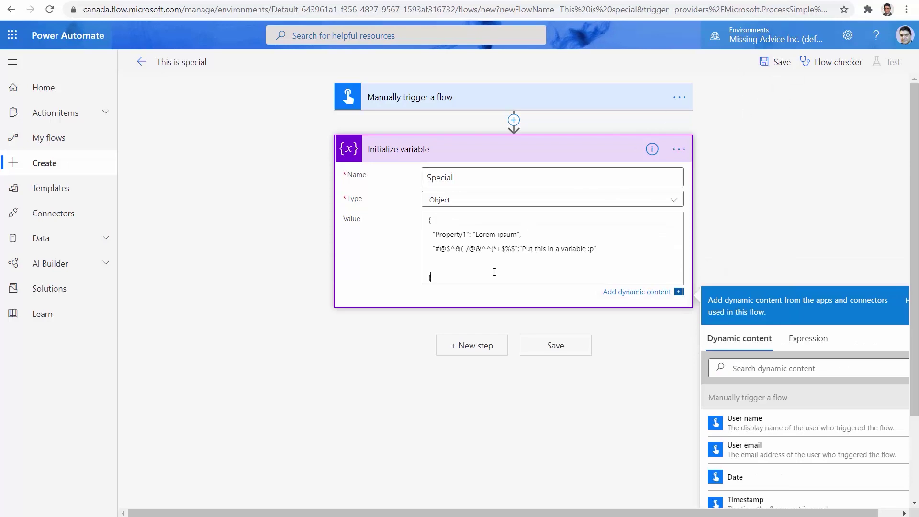
click(784, 62)
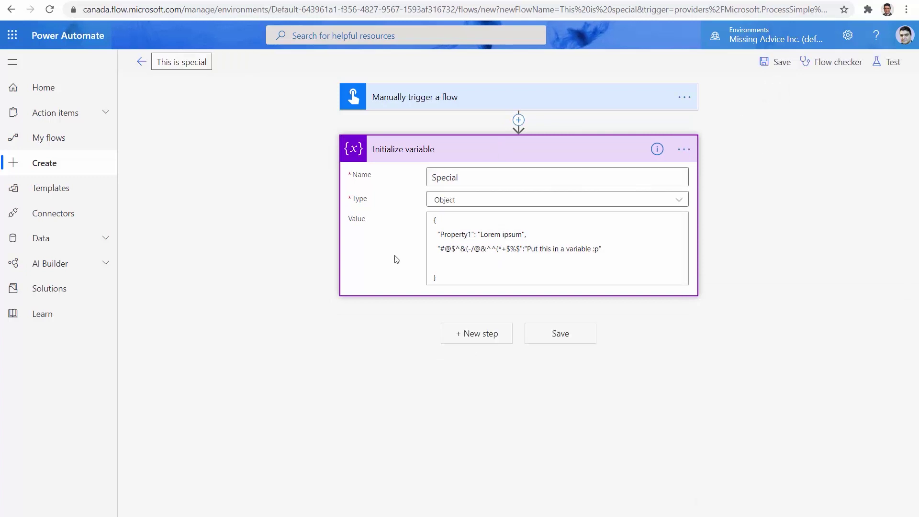
Compare the Property1 name with the special-character property name in the variable's JSON value.
double_click(441, 233)
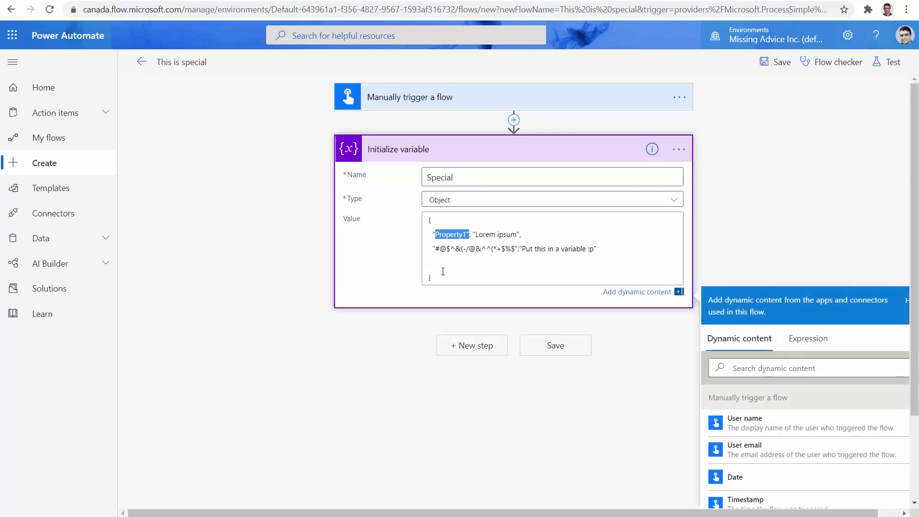
click(447, 250)
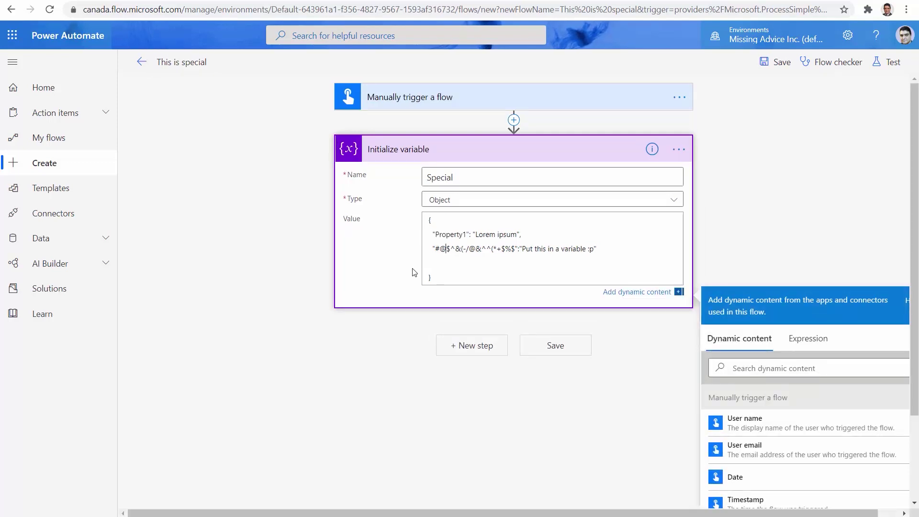
drag(435, 249, 515, 248)
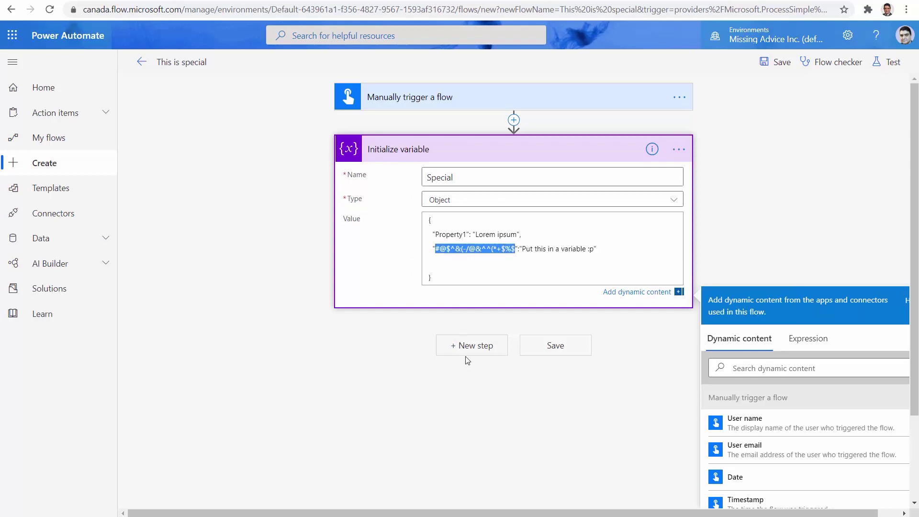
Add a Compose action after the Initialize variable action.
click(466, 348)
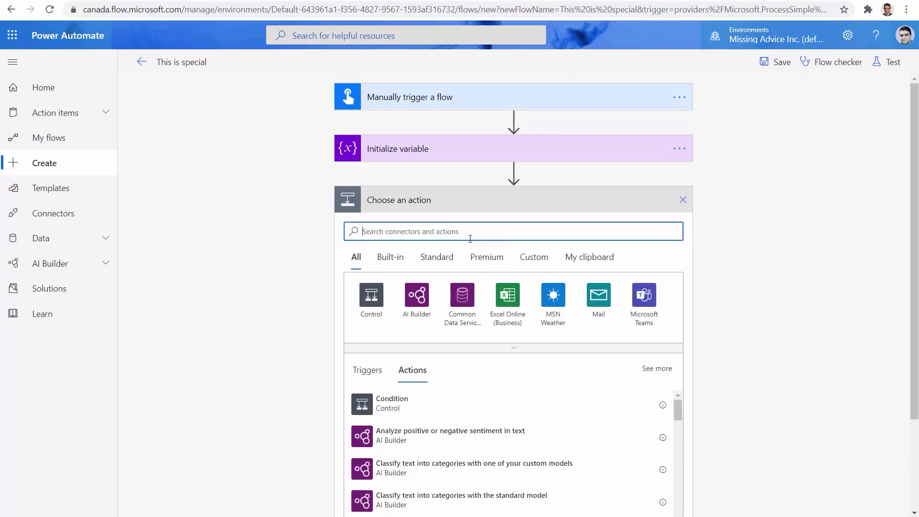
text(Compo)
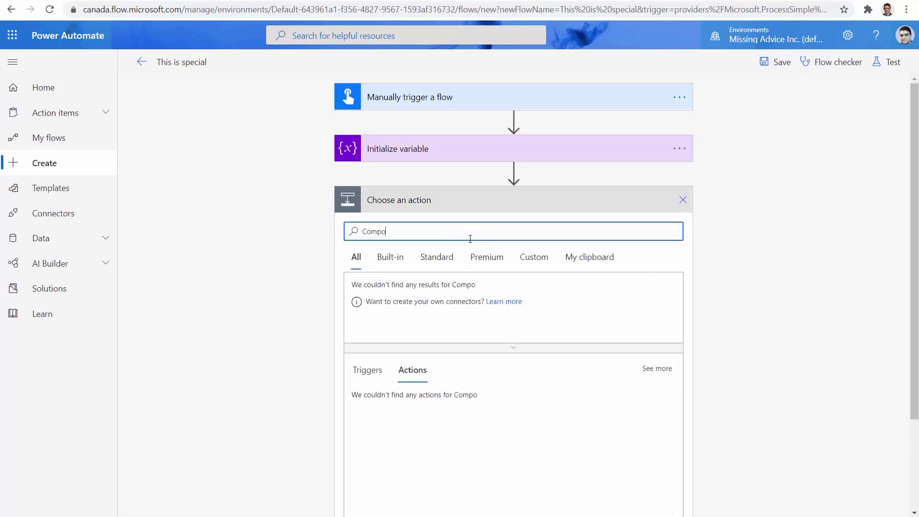
click(418, 398)
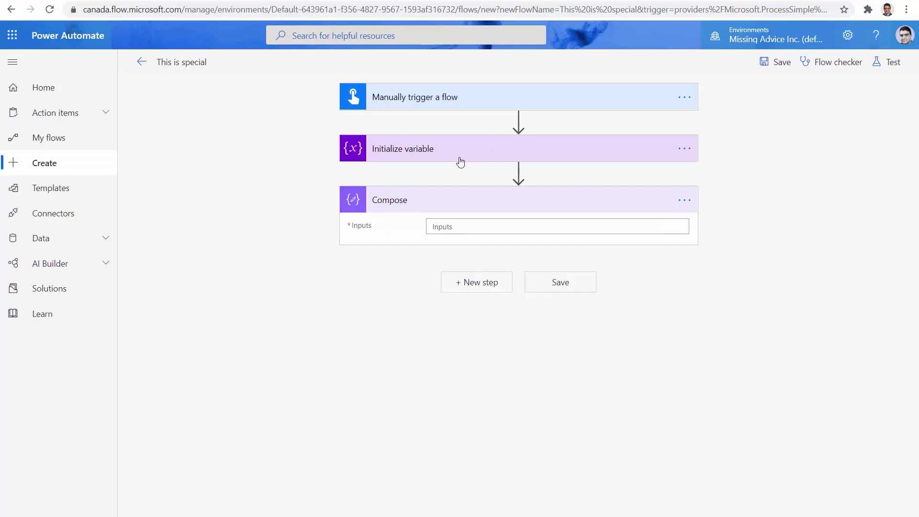
Set the Compose action's input to the expression variables('Special').
click(452, 229)
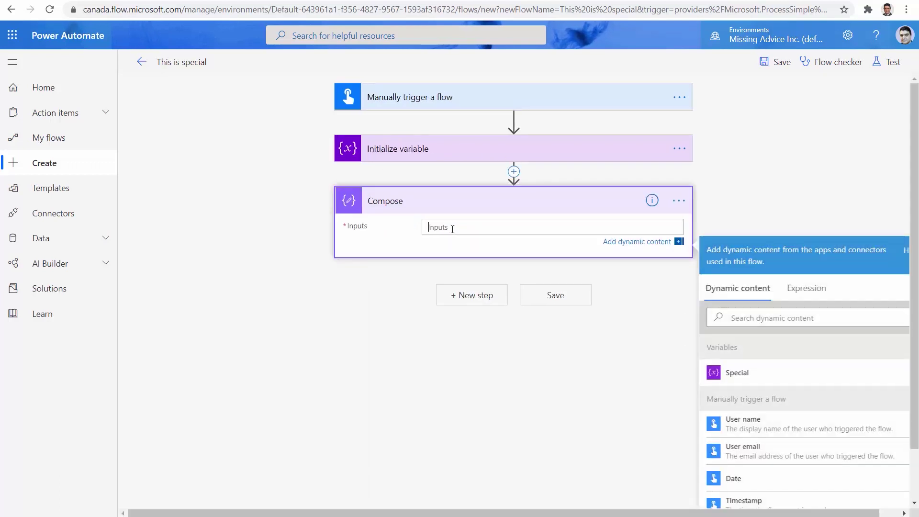
click(445, 156)
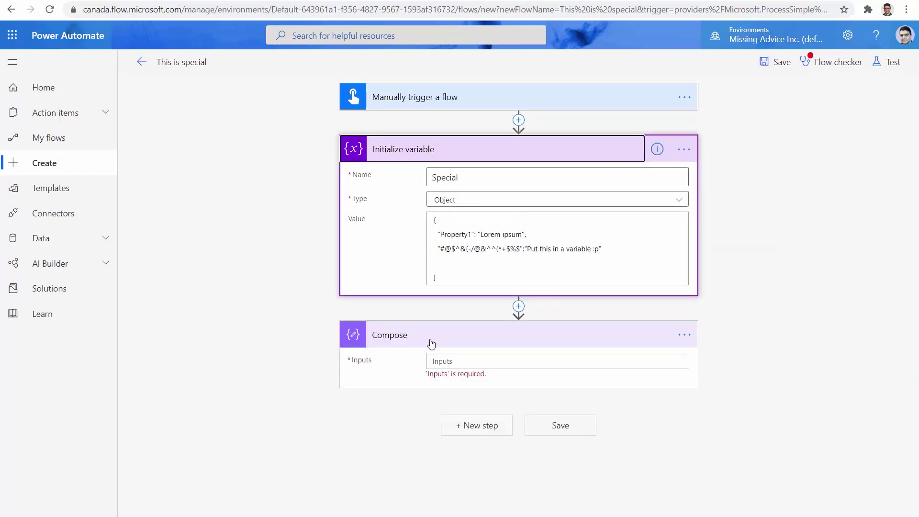
click(480, 151)
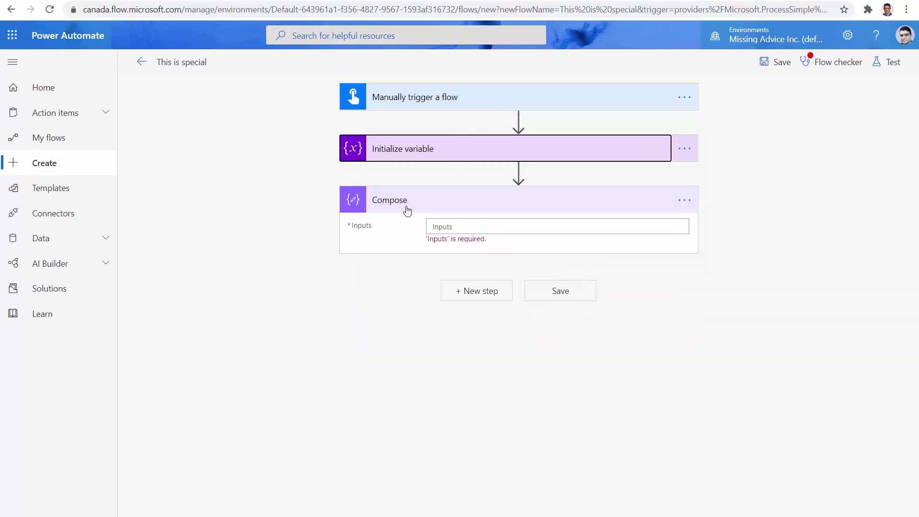
click(454, 227)
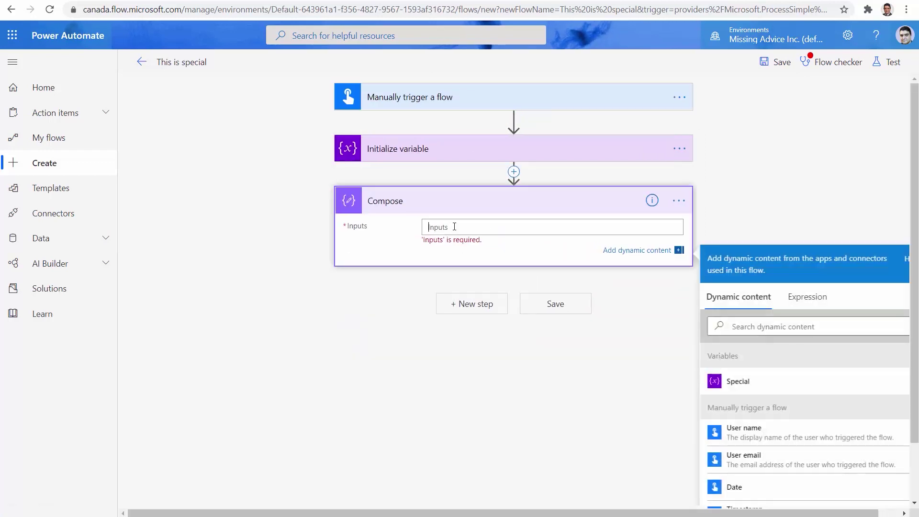
click(820, 298)
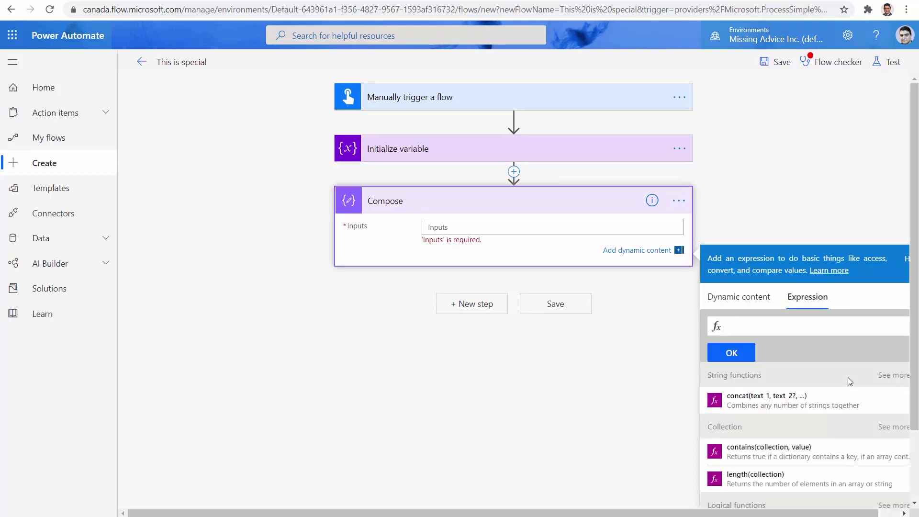
text(var)
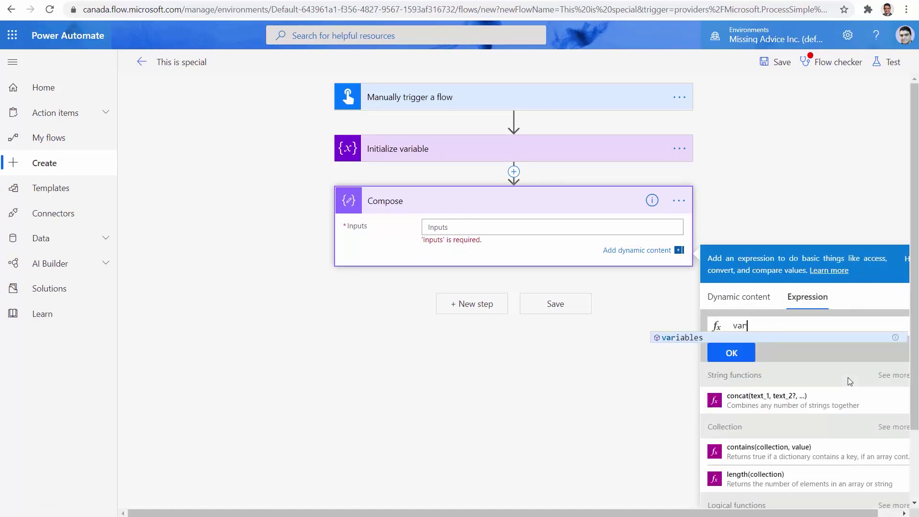
key(Tab)
text(()
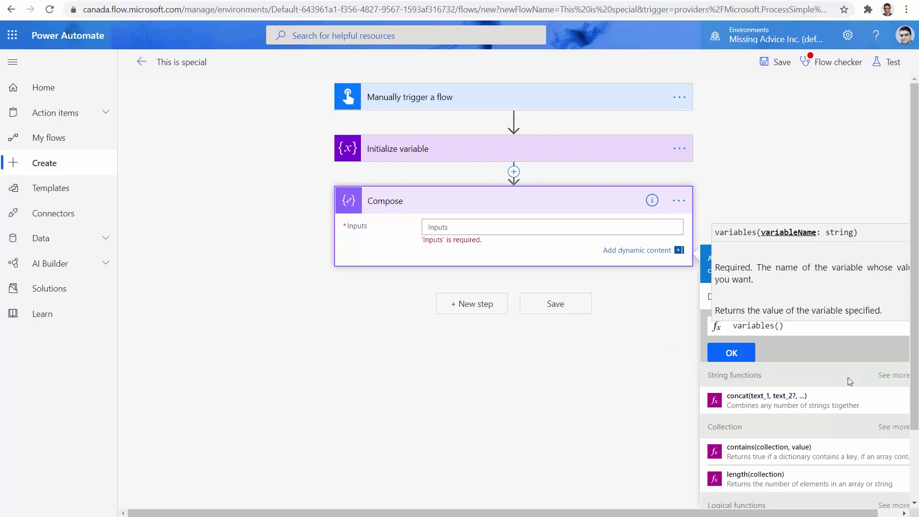
text(')
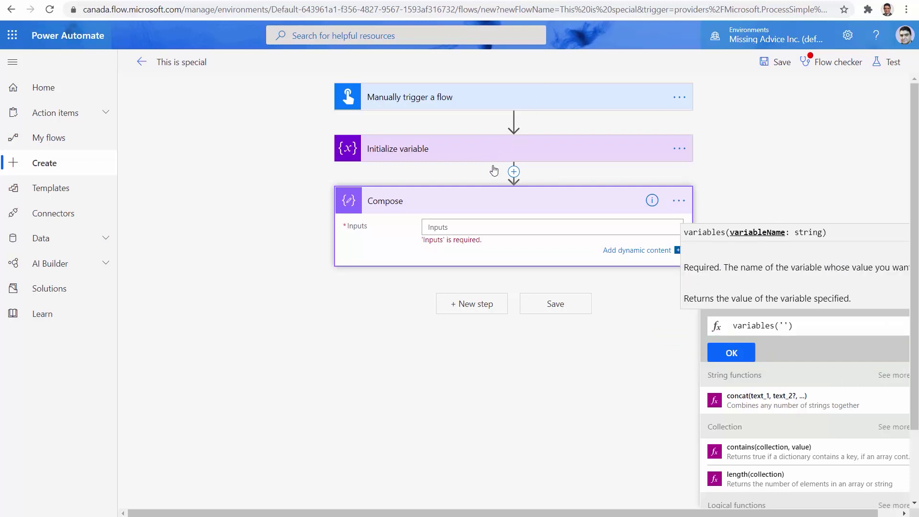
text(Special)
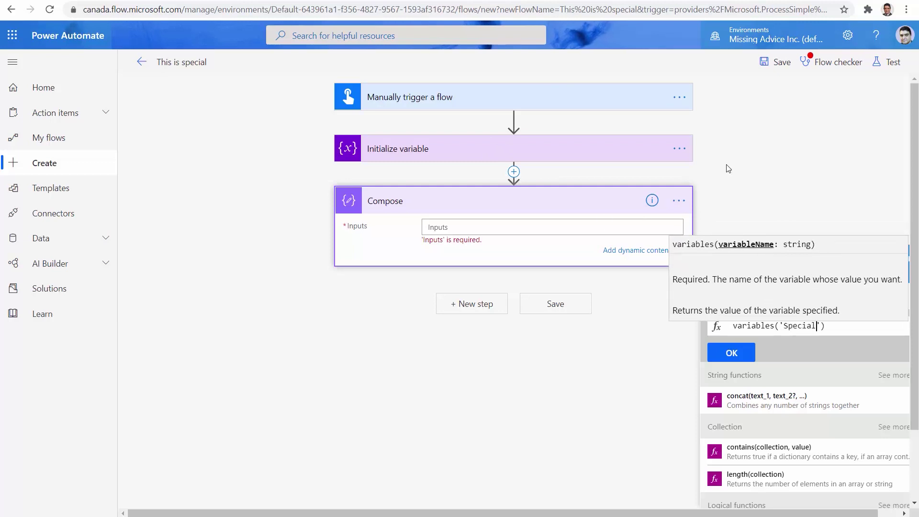
click(731, 352)
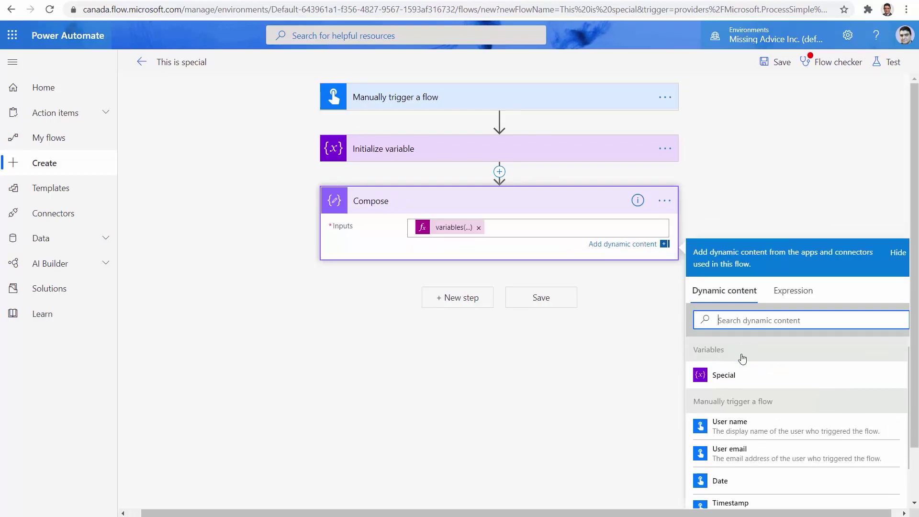
Check the variable name in the Initialize variable action against the one used in the Compose expression.
click(582, 156)
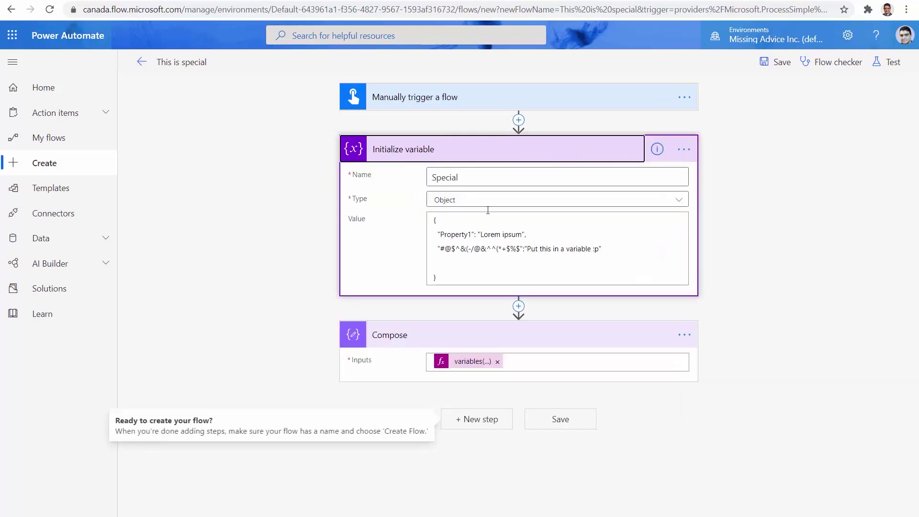
double_click(447, 180)
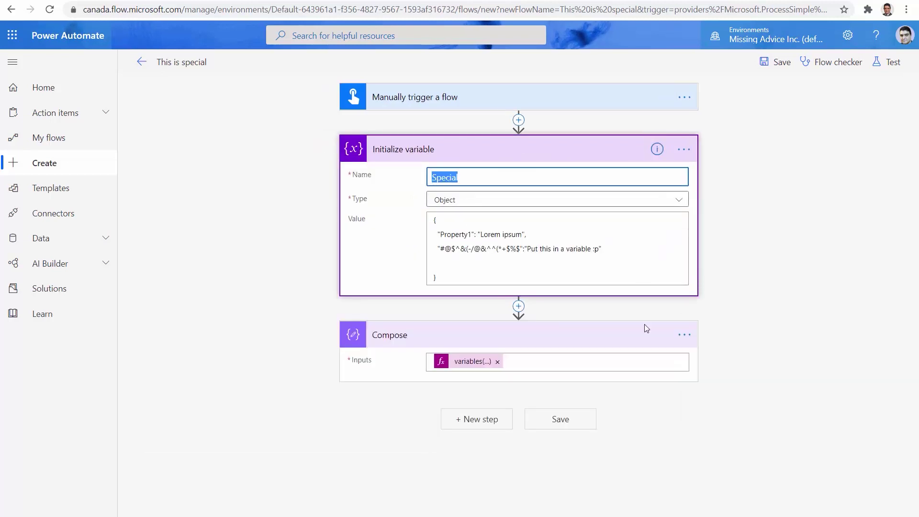
Change the Compose action's input expression to variables('Special').Property1.
click(466, 362)
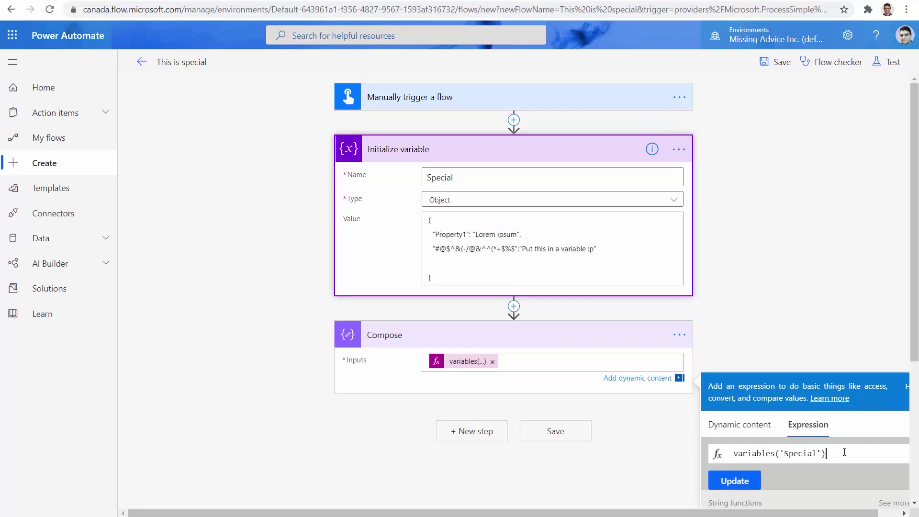
text(.Pro)
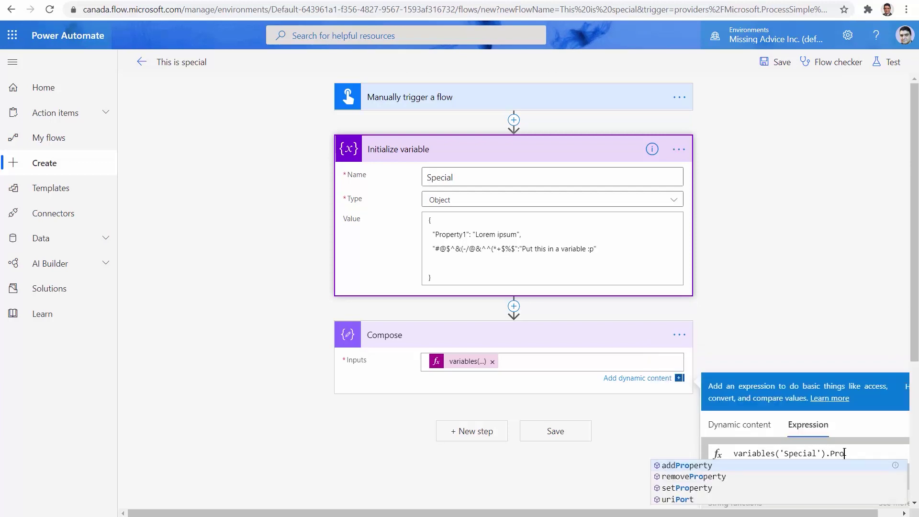
text(pertu)
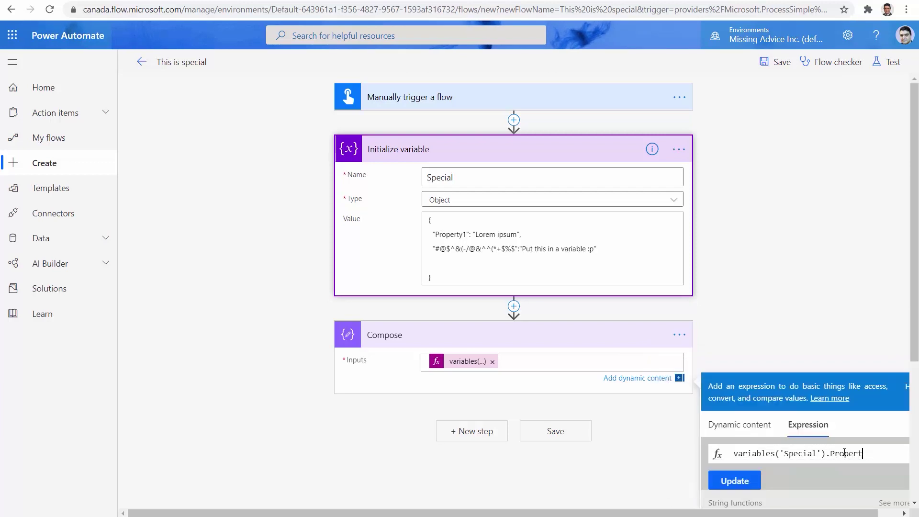
click(734, 481)
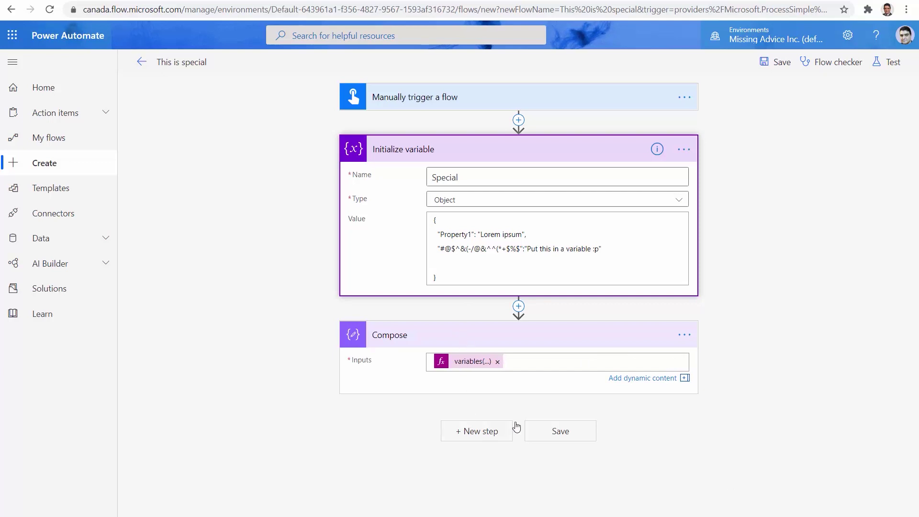
Save the flow and run a test using the "I'll perform the trigger action" option.
click(569, 433)
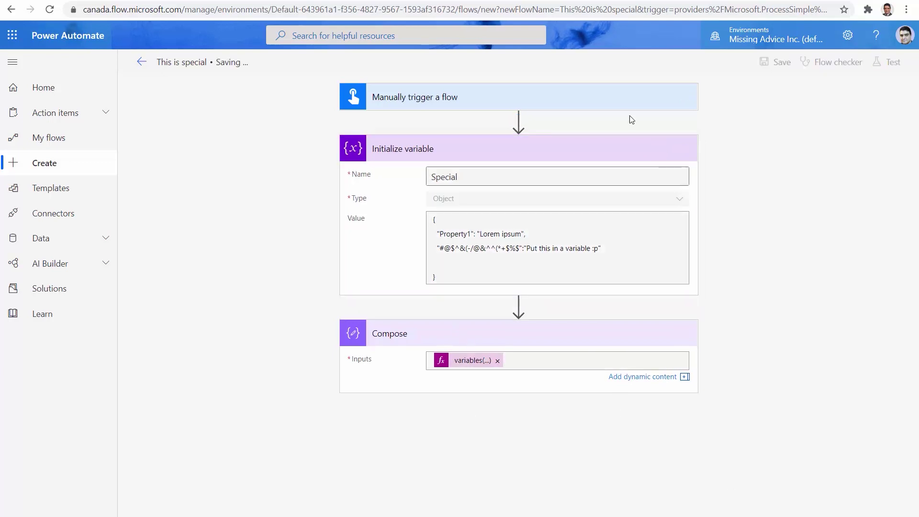
click(893, 66)
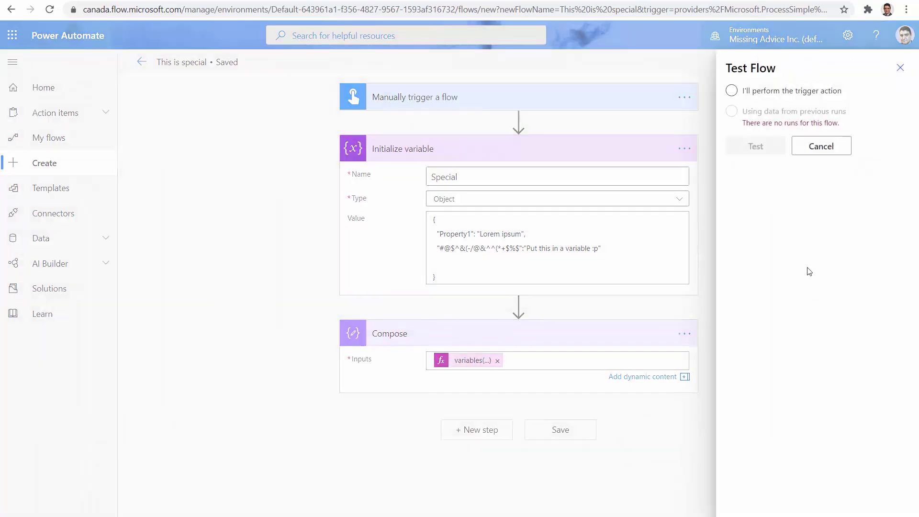
click(746, 93)
click(760, 145)
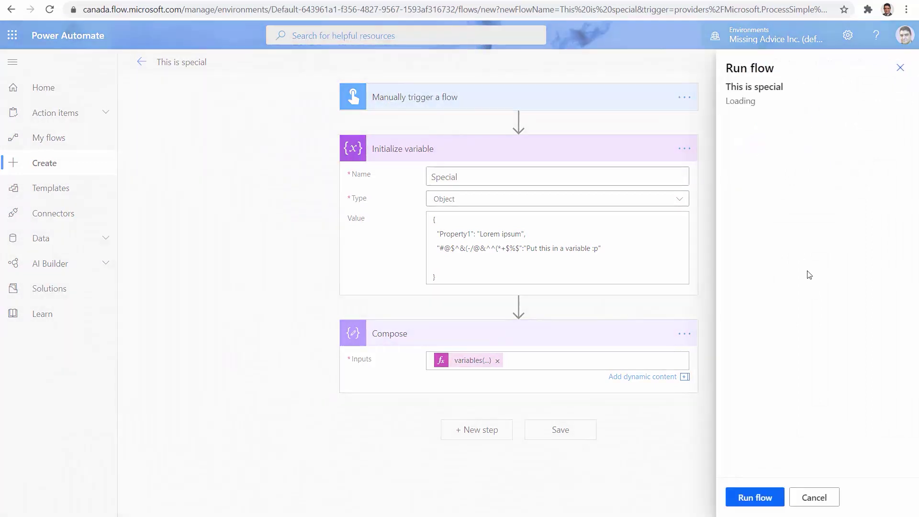
click(750, 499)
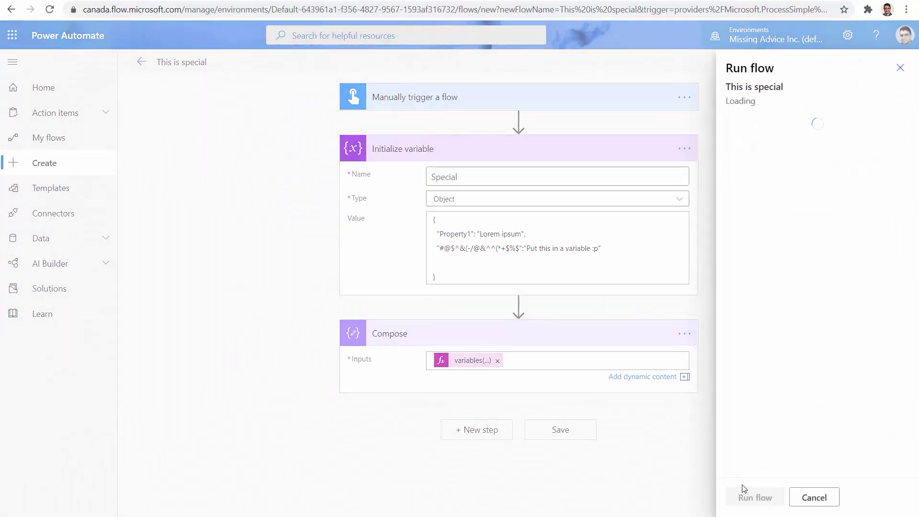
click(750, 498)
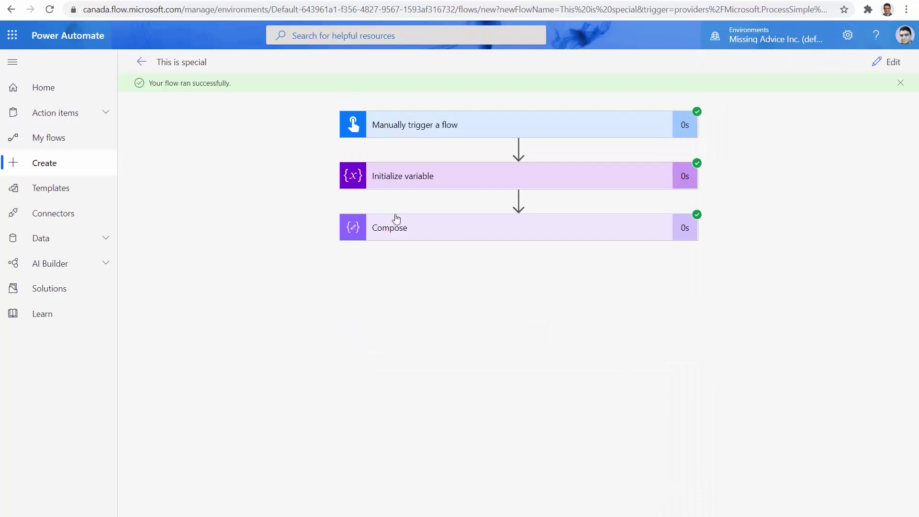
Compare the Compose action's run output with the Property1 entry in the Initialize variable action's run inputs.
click(609, 234)
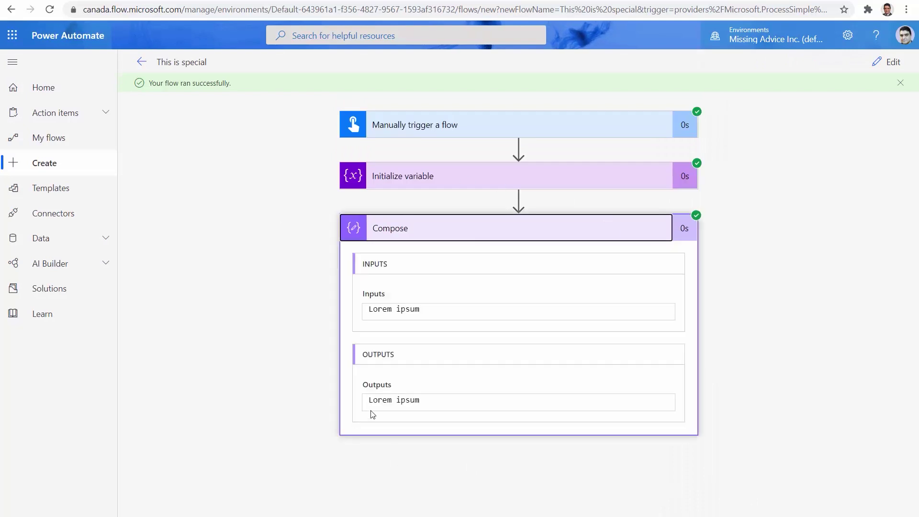
click(476, 183)
click(379, 352)
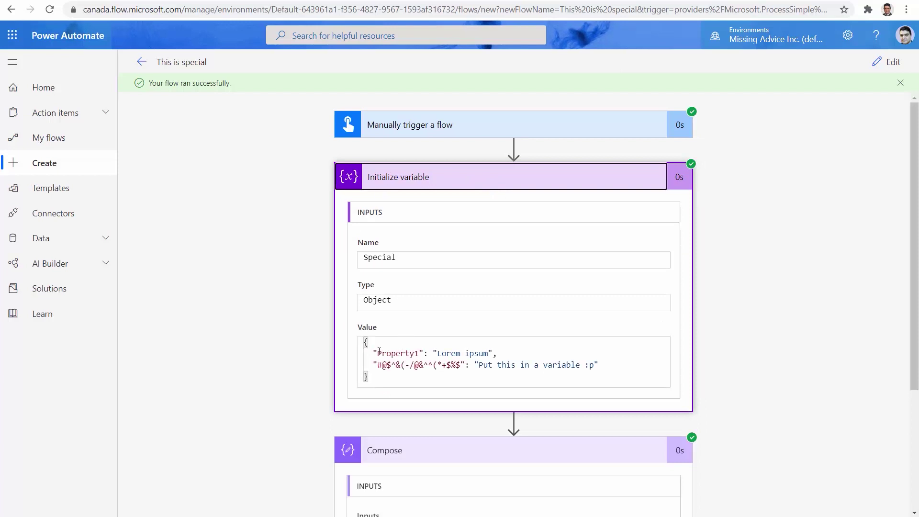
drag(378, 353, 420, 354)
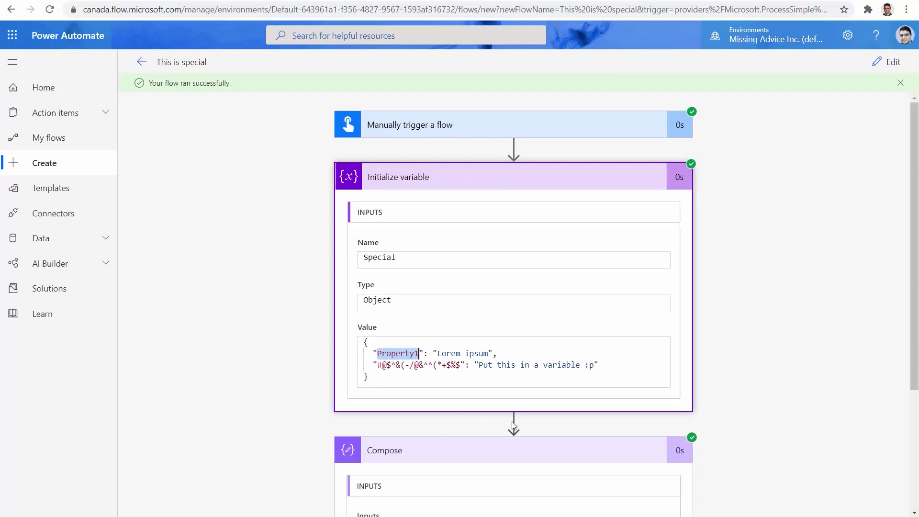
Copy the special-character property name from the run's variable value and try to use it after the dot in the Compose expression, replacing Property1.
drag(379, 367, 464, 367)
key(ctrl+c)
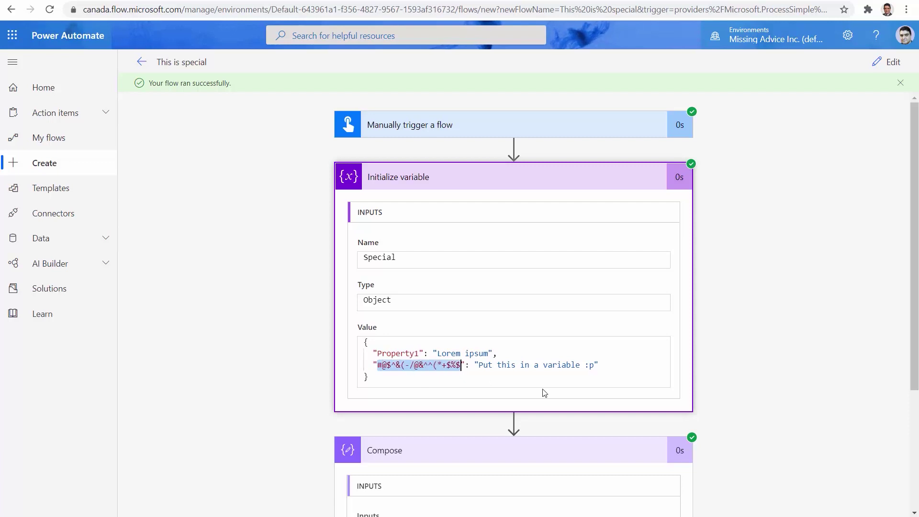
click(890, 63)
click(464, 360)
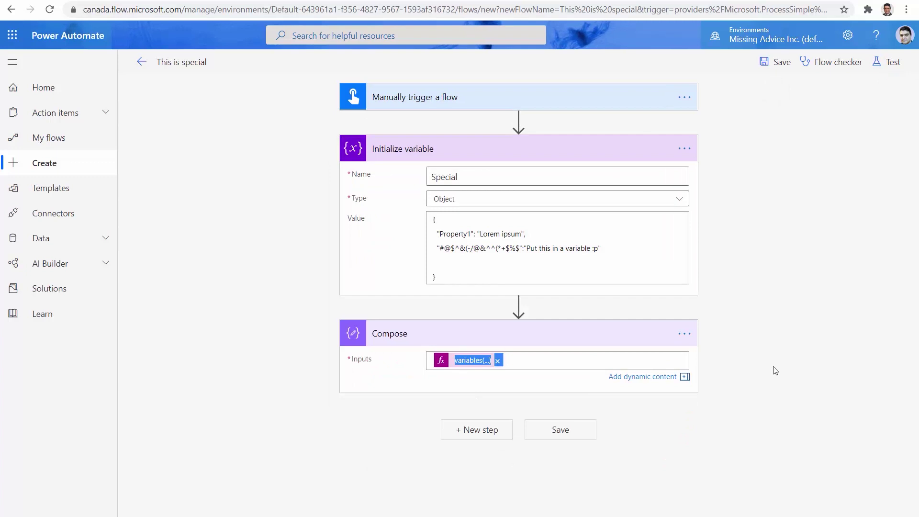
double_click(859, 451)
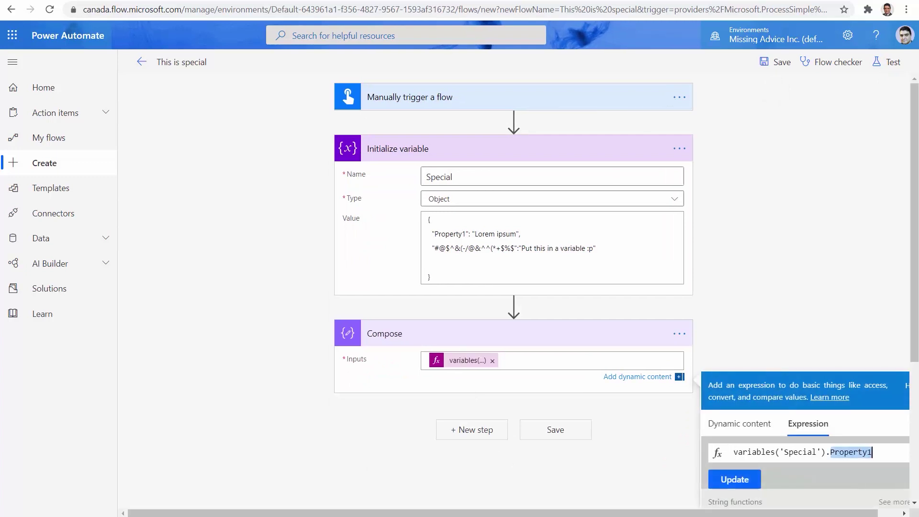
key(ctrl+v)
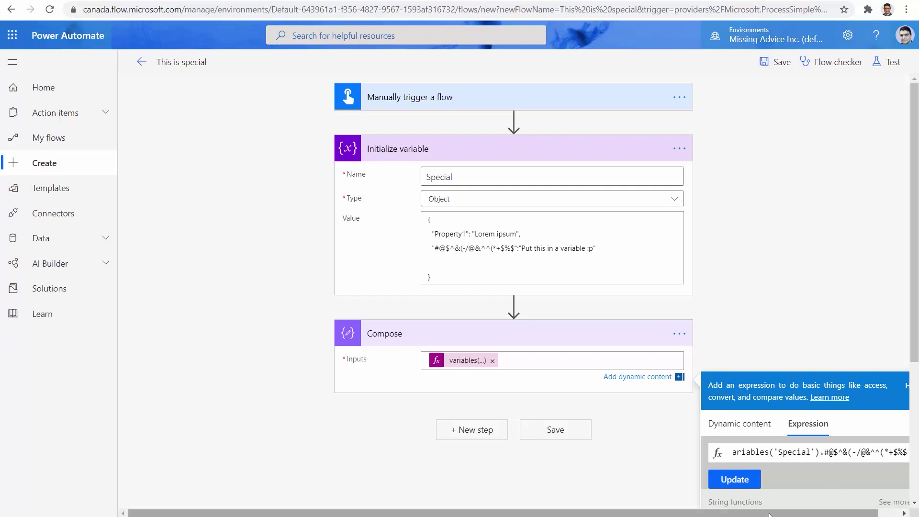
drag(772, 515, 794, 515)
click(711, 478)
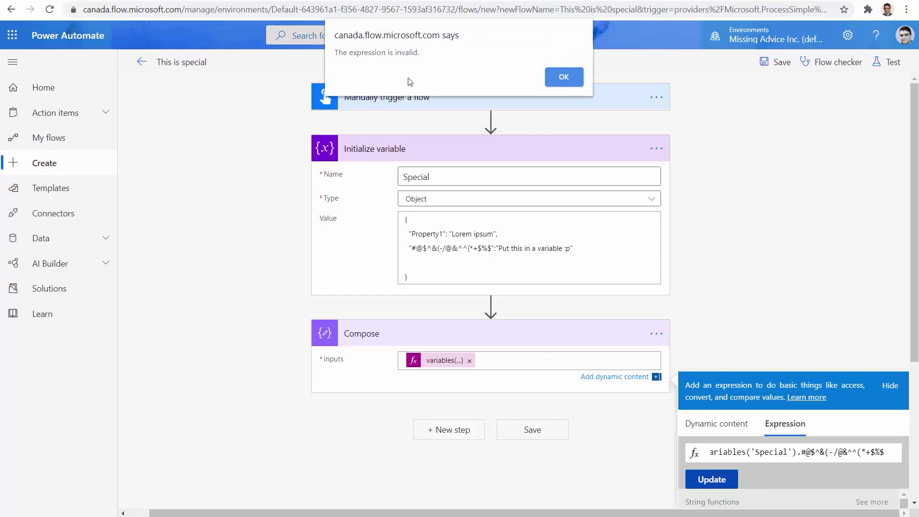
click(558, 78)
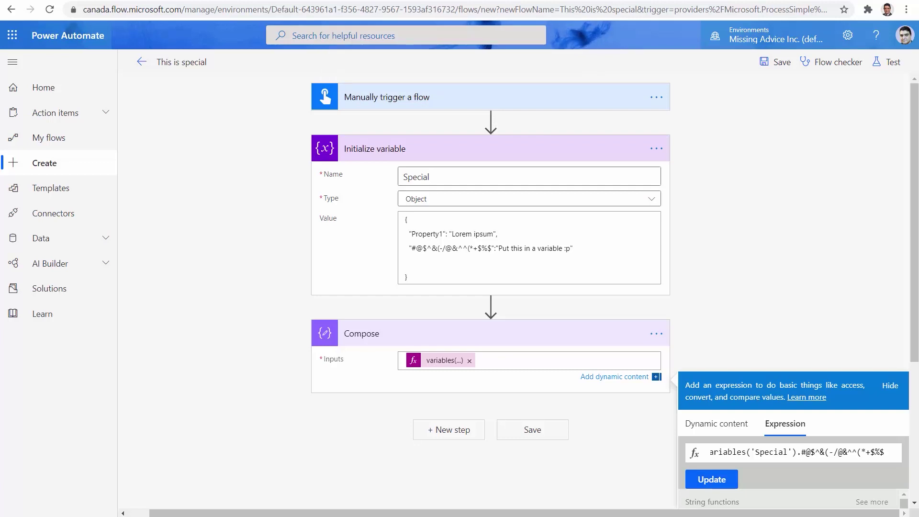
Rewrite the Compose expression with bracket notation as variables('Special')['#@$^&(-/@&^^(*+$%$'].
key(shift+End)
key(ctrl+c)
key(Delete)
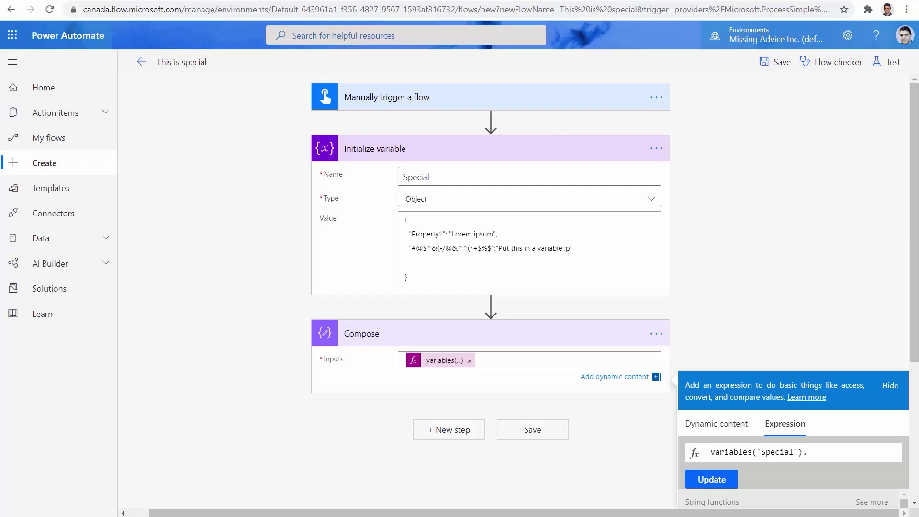
text([)
key(ctrl+v)
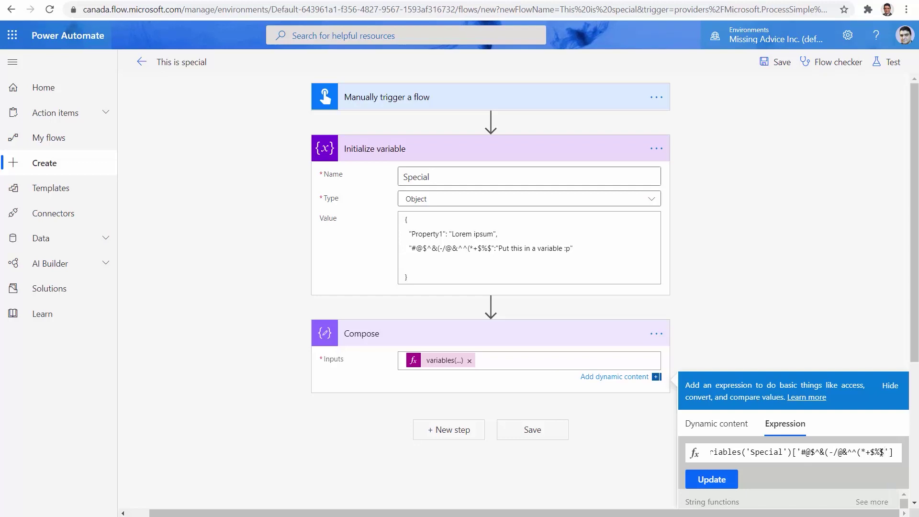
click(716, 480)
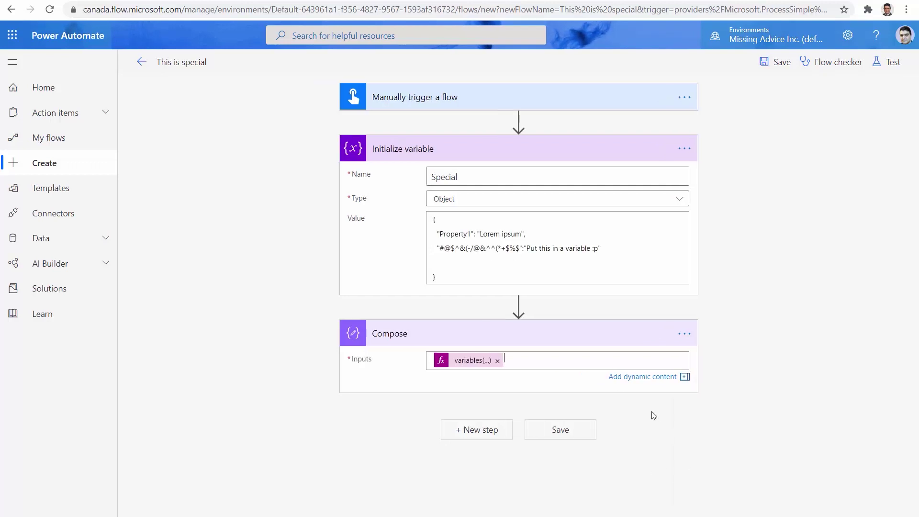
Save and manually test the flow with the bracket-notation expression, and check the Compose action's output.
click(765, 65)
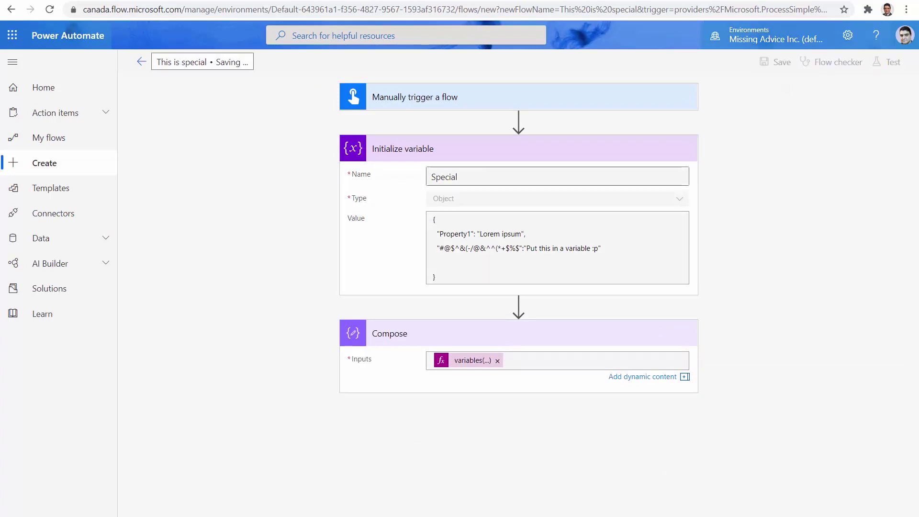
click(889, 61)
click(749, 146)
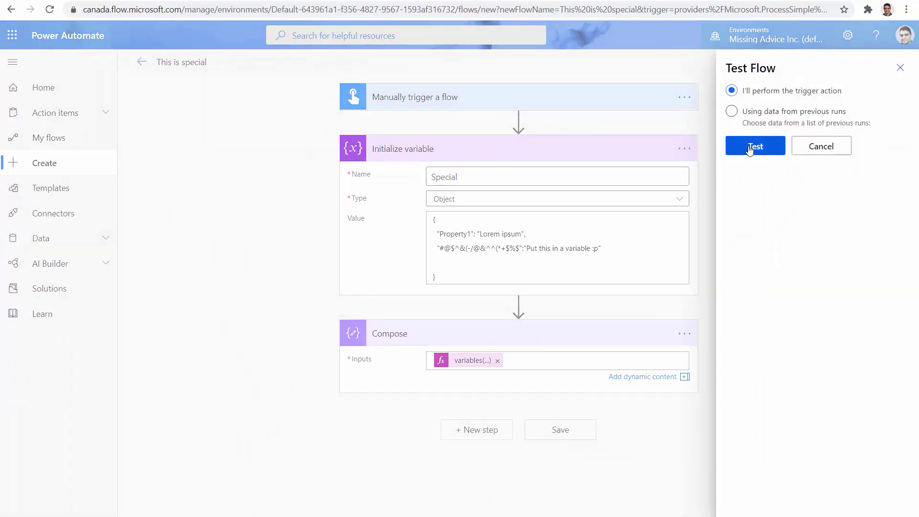
click(741, 498)
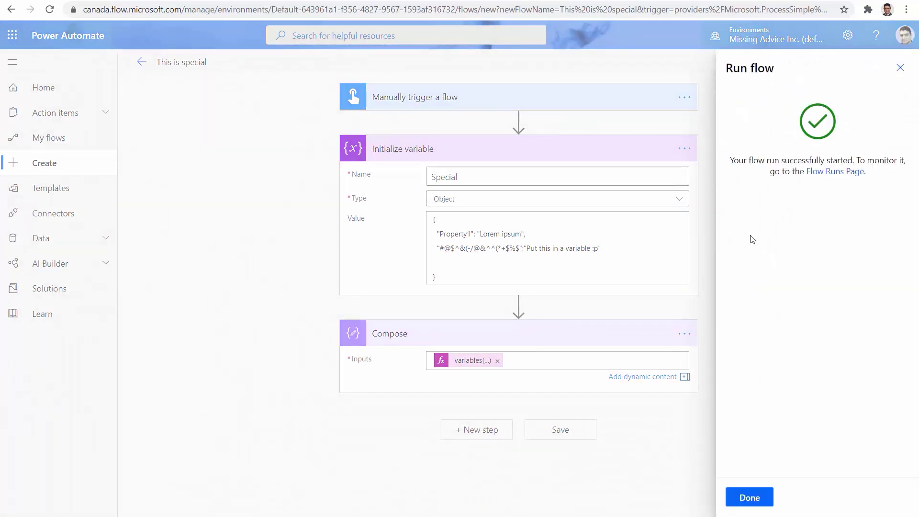
click(749, 498)
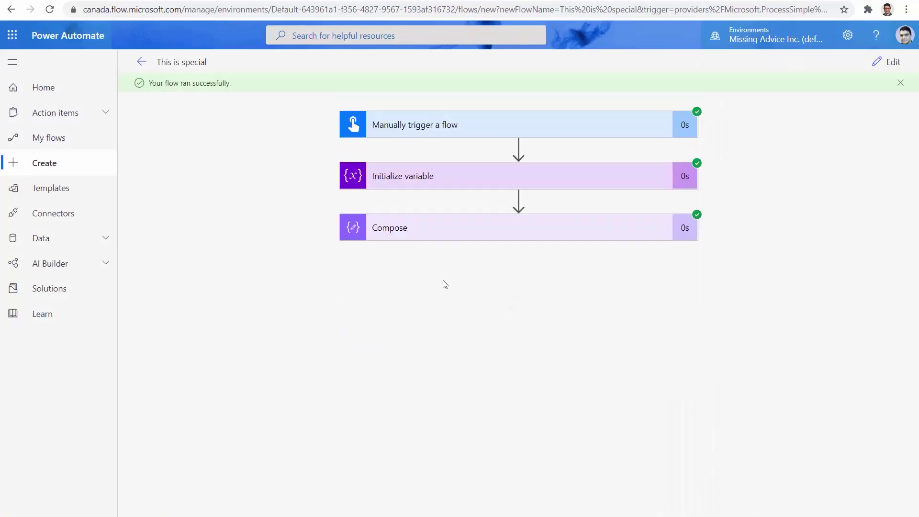
click(453, 231)
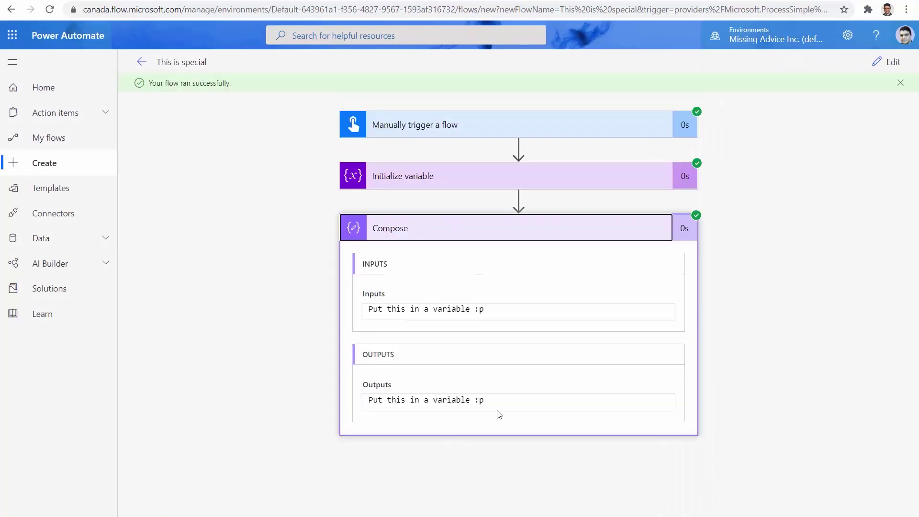
drag(494, 398, 356, 401)
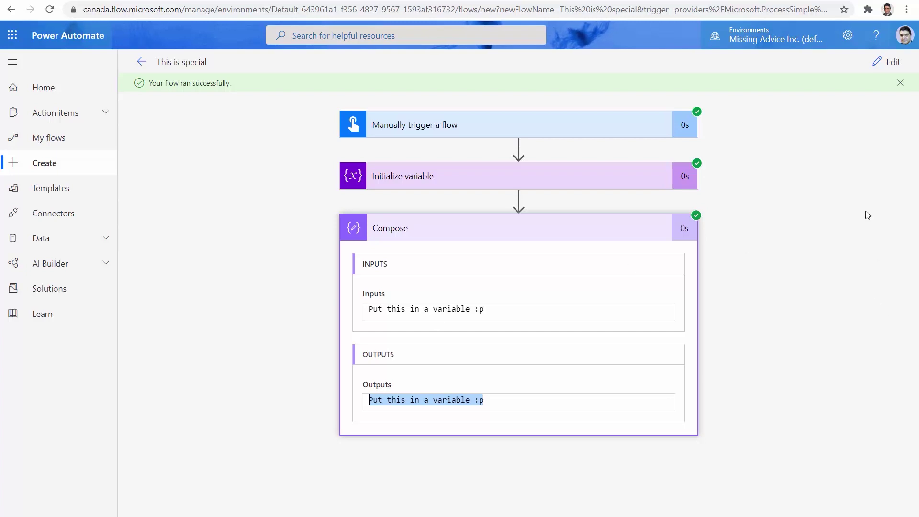
Return to editing the flow and insert a SharePoint Get item action between the Initialize variable and Compose actions.
click(893, 63)
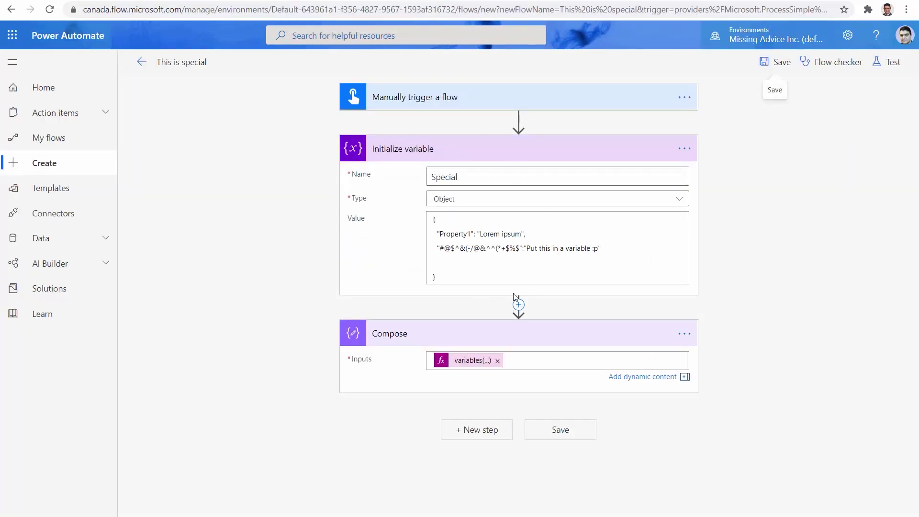
click(521, 158)
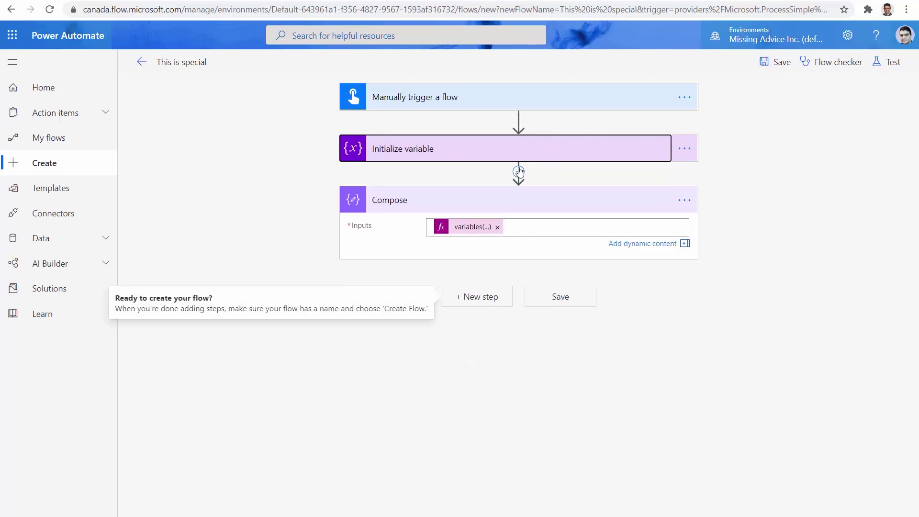
click(519, 172)
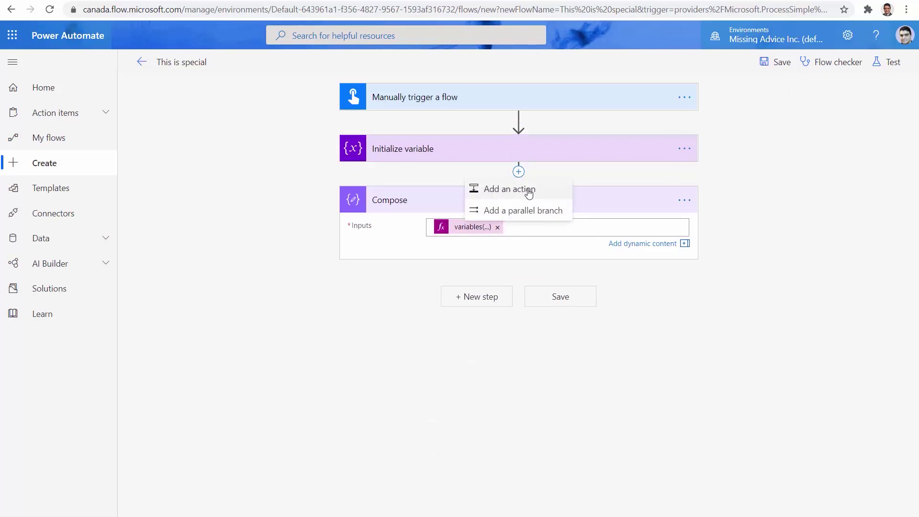
click(529, 192)
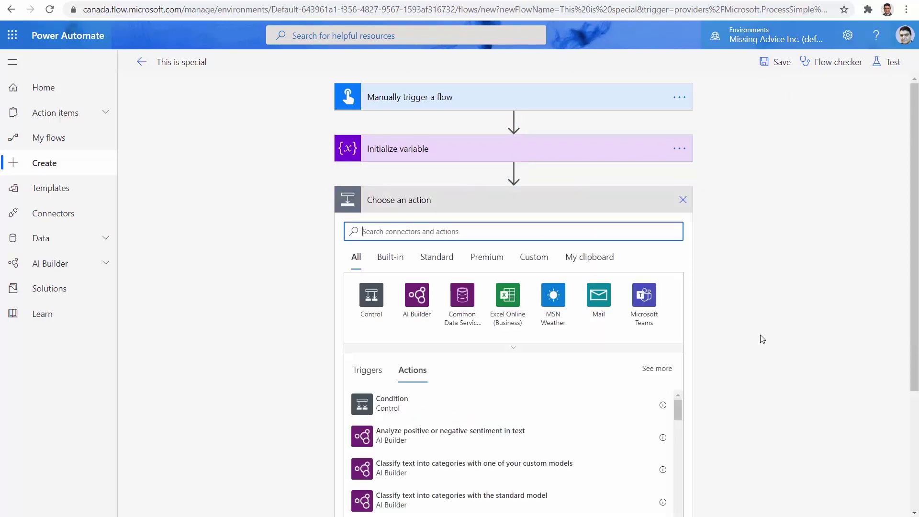
text(SharePoin)
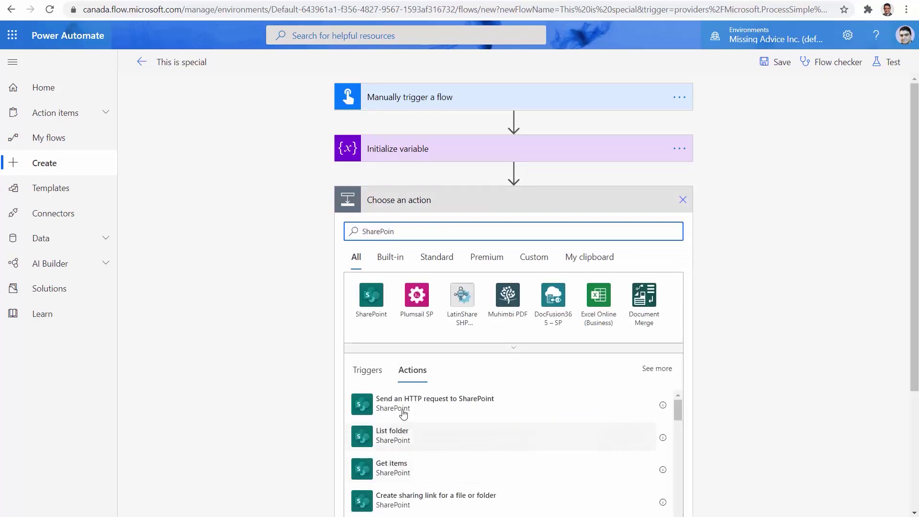
click(370, 295)
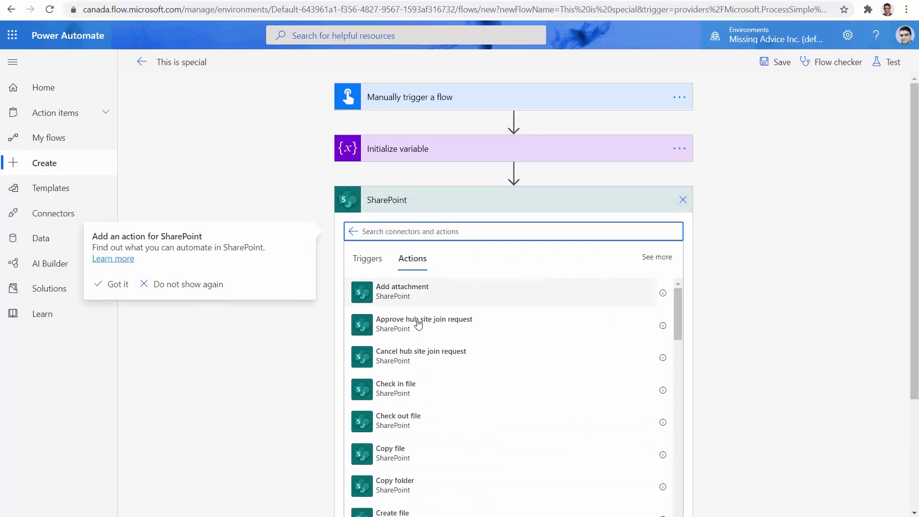
text(Get item)
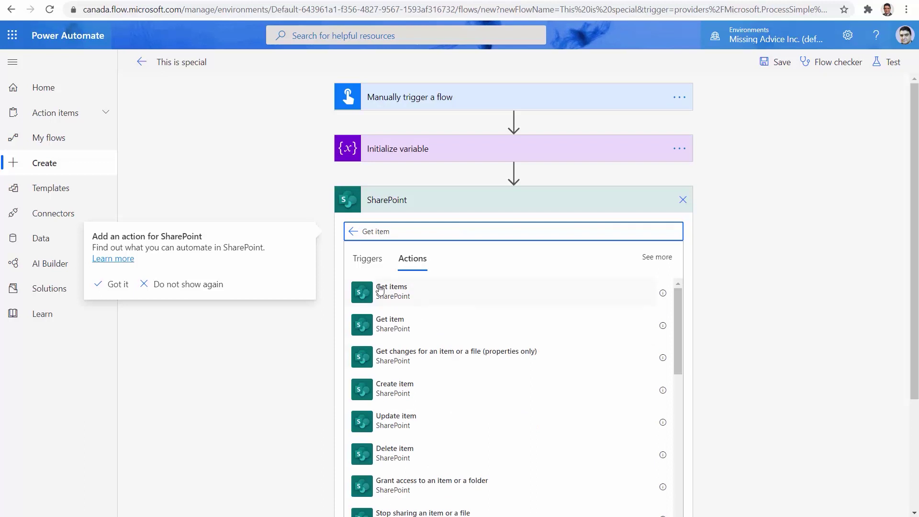
click(389, 323)
key(Return)
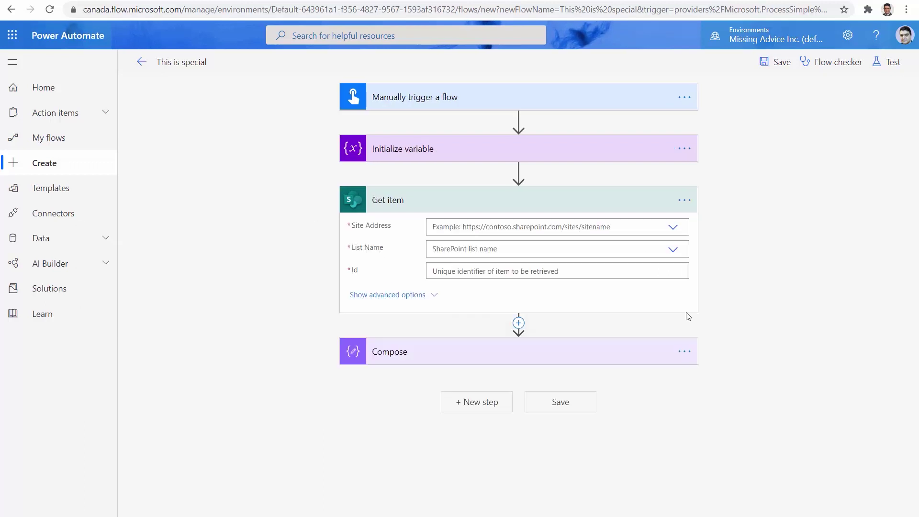
Set the Get item action's site address to Power Automate Workshop and its list name to Products List Demo.
click(488, 226)
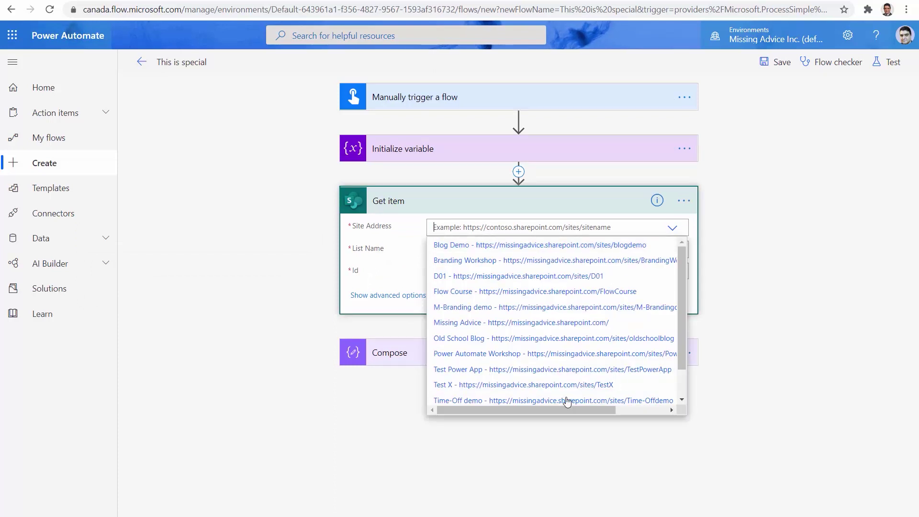
click(495, 354)
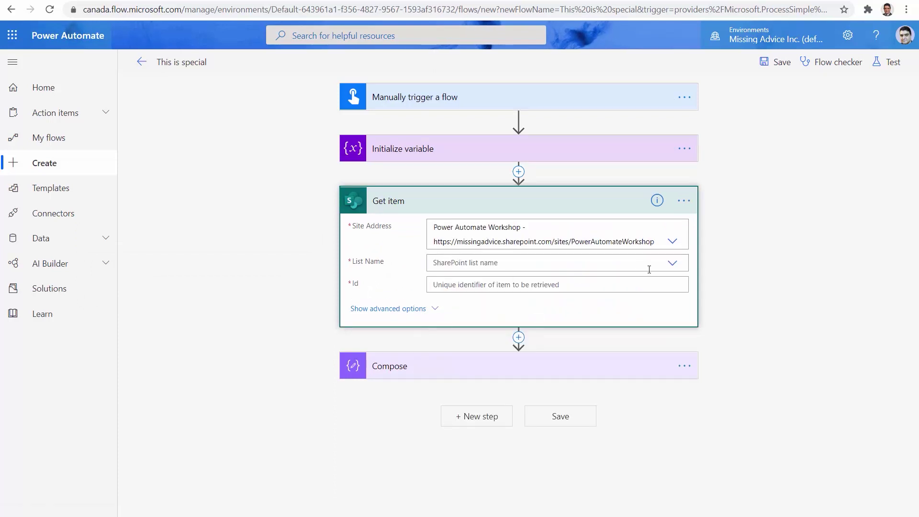
click(674, 265)
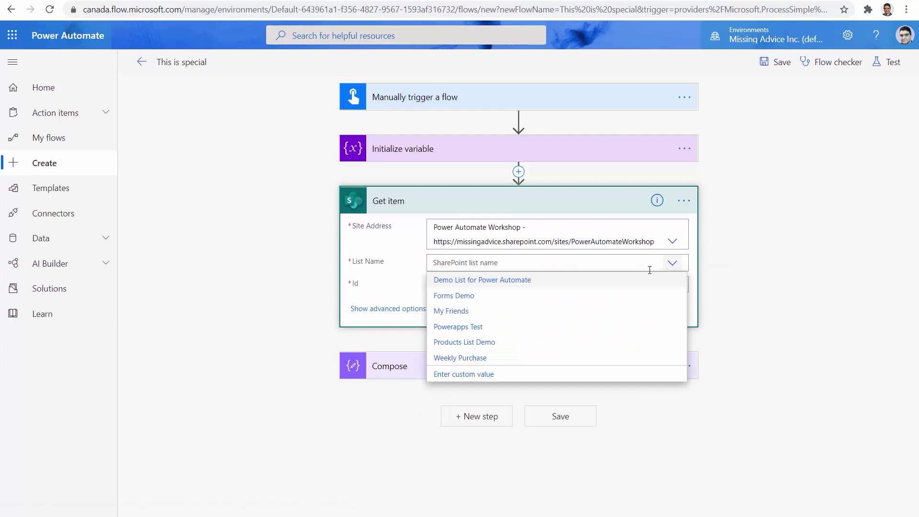
click(470, 343)
Check the item IDs in the SharePoint Products List Demo list, set Get item's Id to 1, and save the flow.
key(ctrl+Tab)
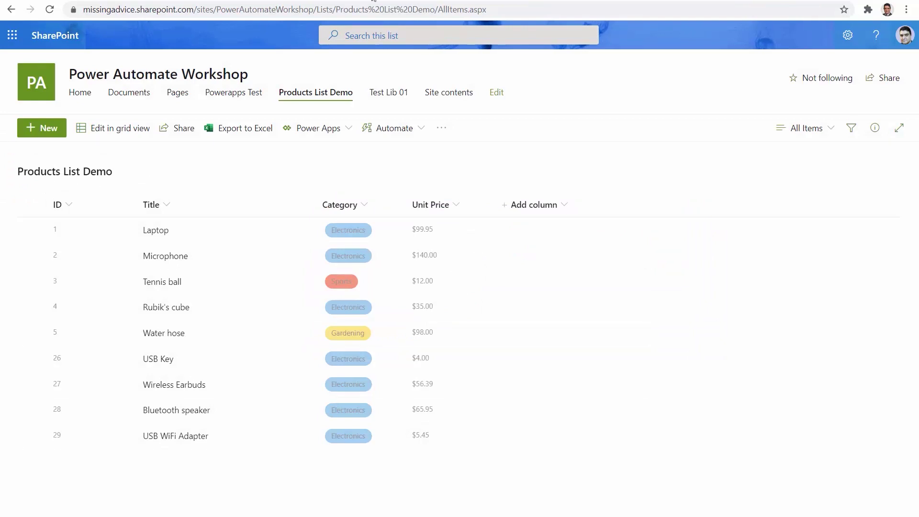
key(ctrl+shift+Tab)
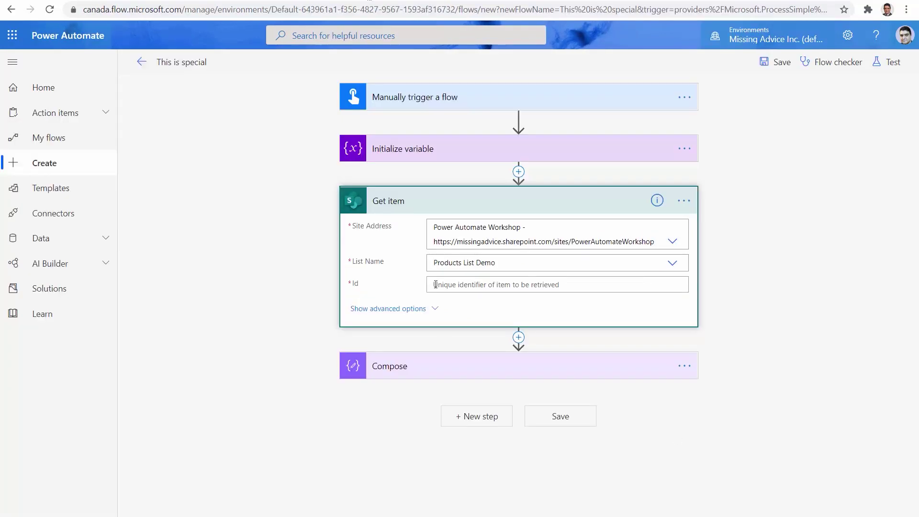
click(435, 284)
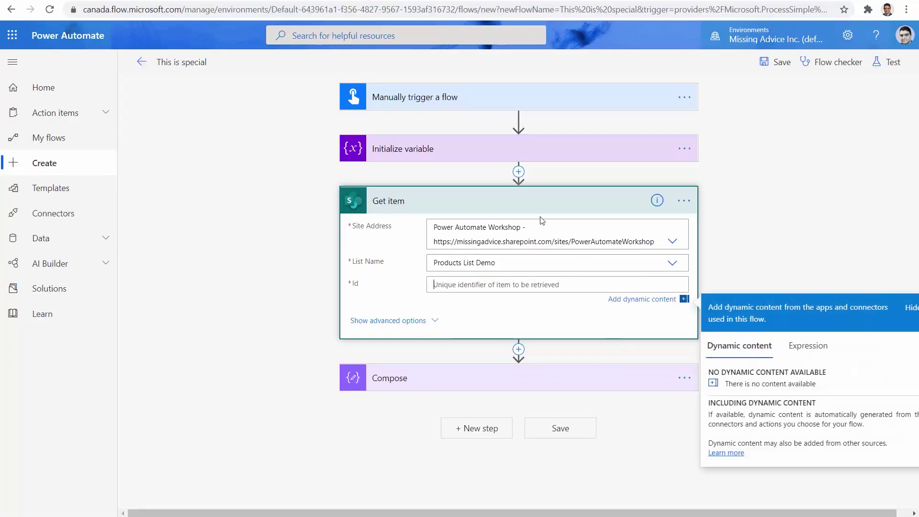
key(ctrl+Tab)
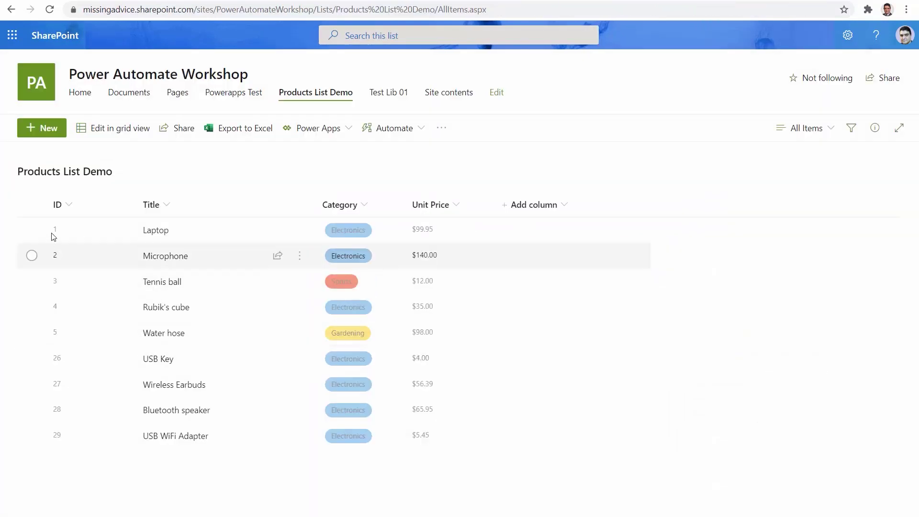
key(ctrl+Tab)
text(1)
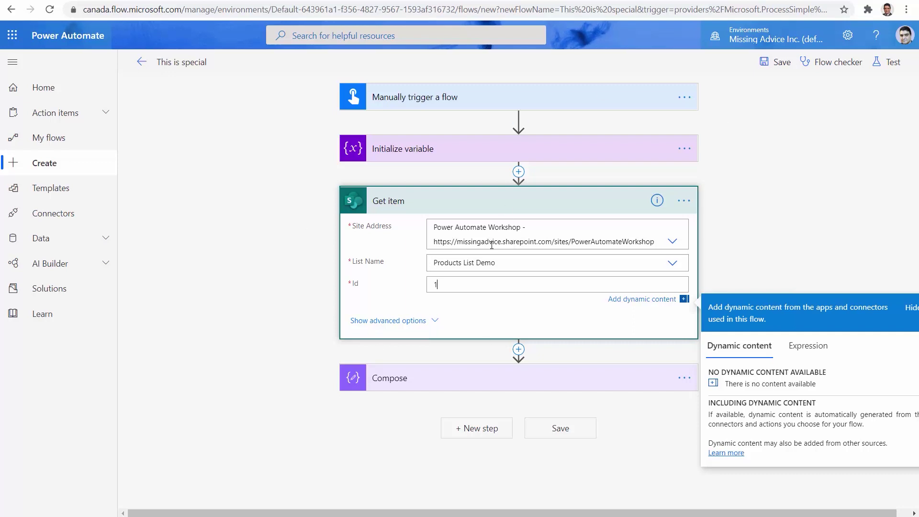
click(776, 62)
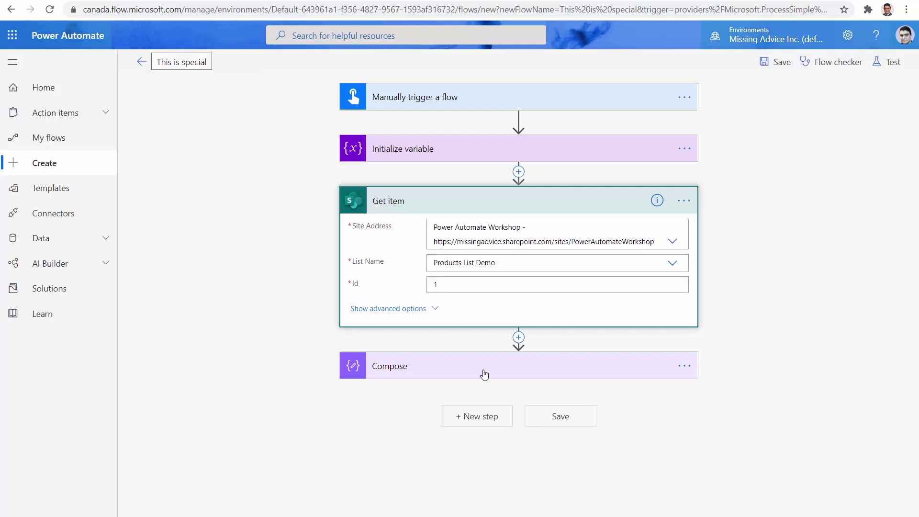
Replace the Compose action's input with the body dynamic content from Get item.
click(695, 378)
click(498, 393)
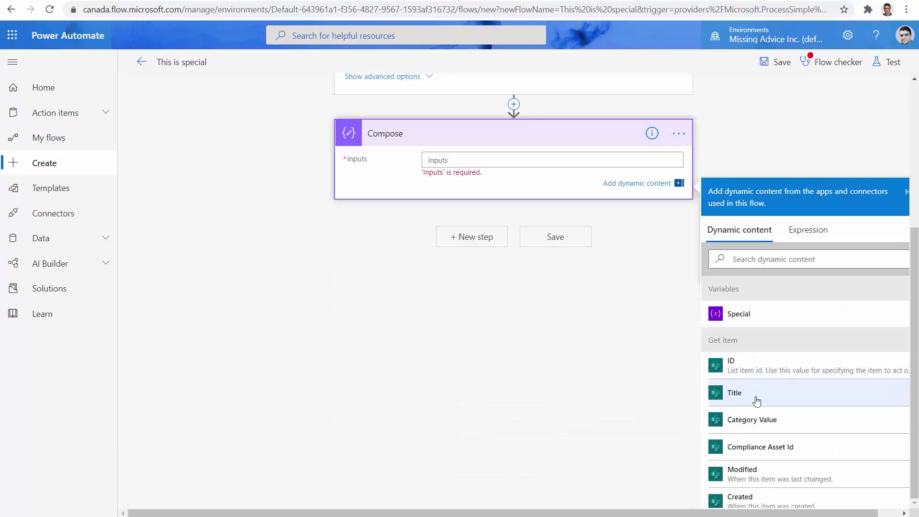
scroll(755, 400, down, 15)
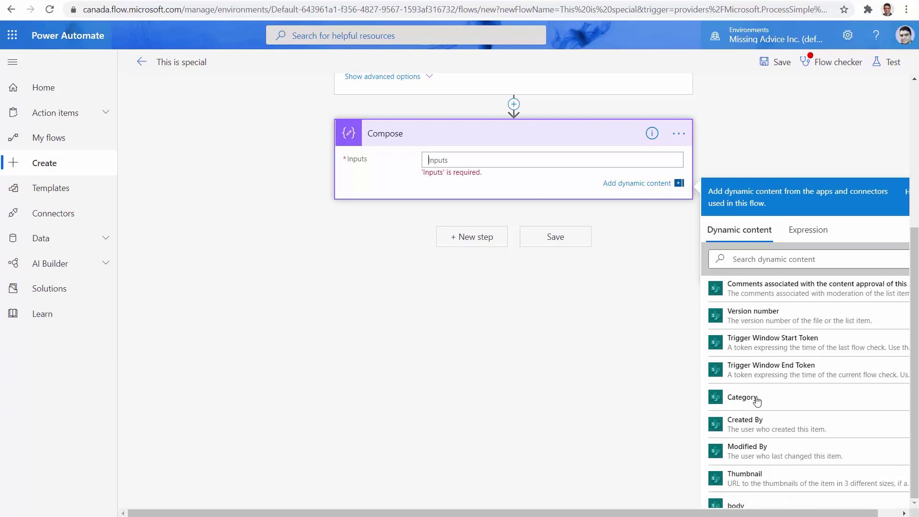
scroll(751, 398, down, 3)
click(742, 388)
scroll(381, 413, up, 2)
scroll(381, 412, up, 3)
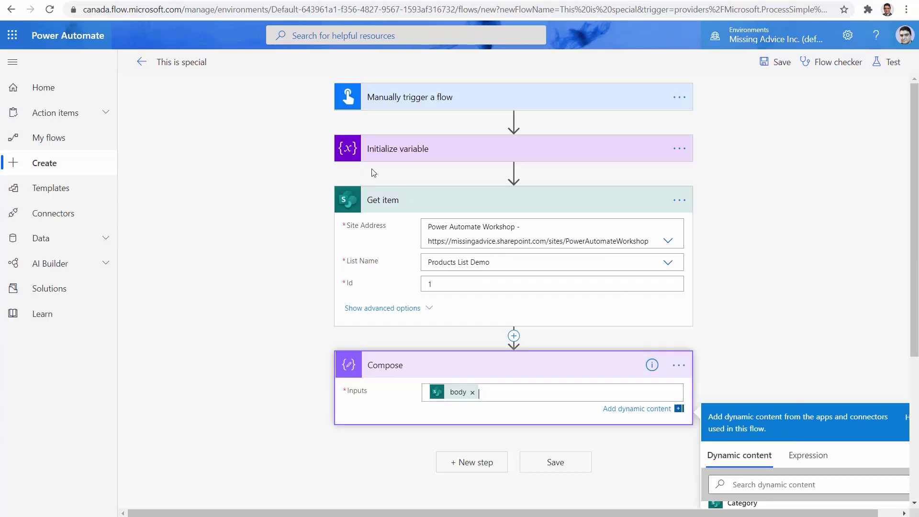
Save the flow and start a manual test run.
click(770, 67)
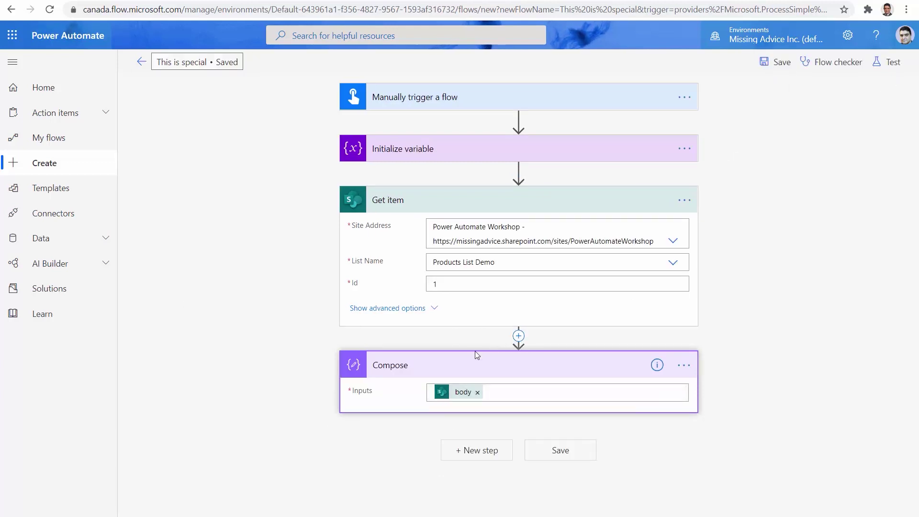
click(890, 62)
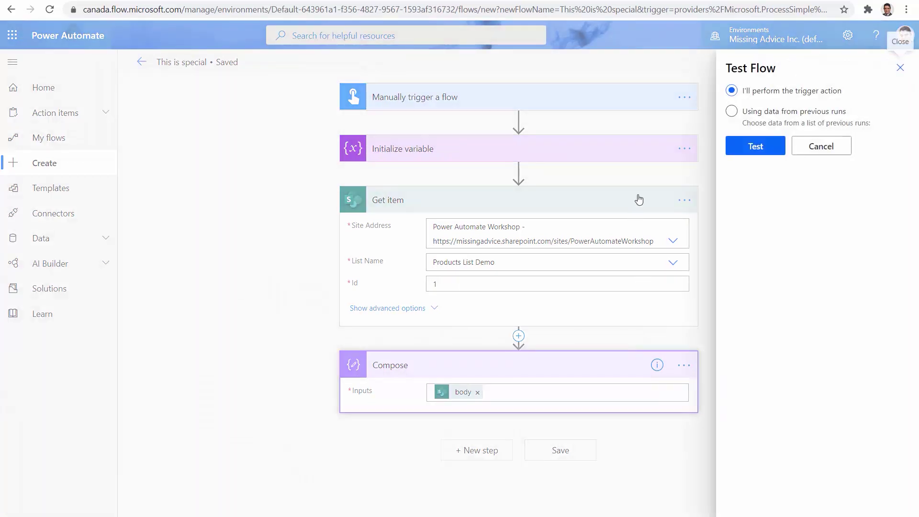
click(743, 148)
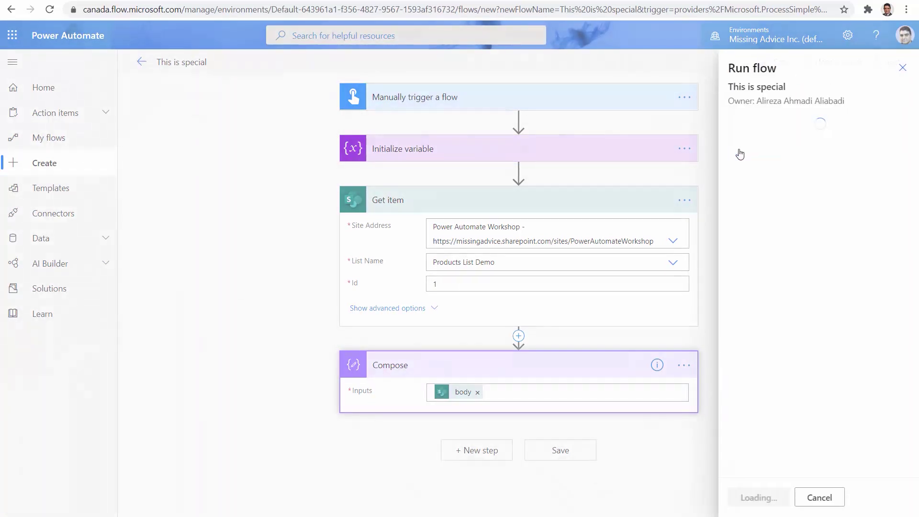
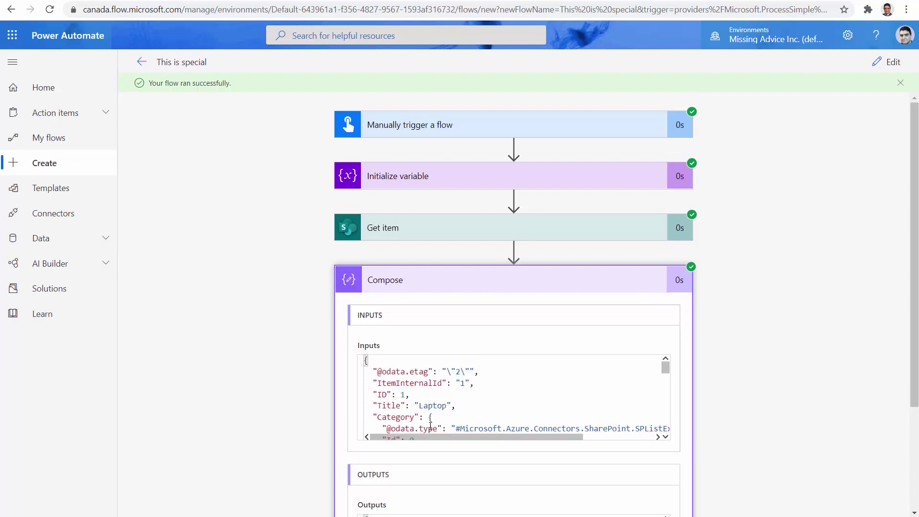
Copy the run's entire Compose input JSON into the Code Beautify JSON Viewer, replacing the existing content, and beautify it.
click(412, 395)
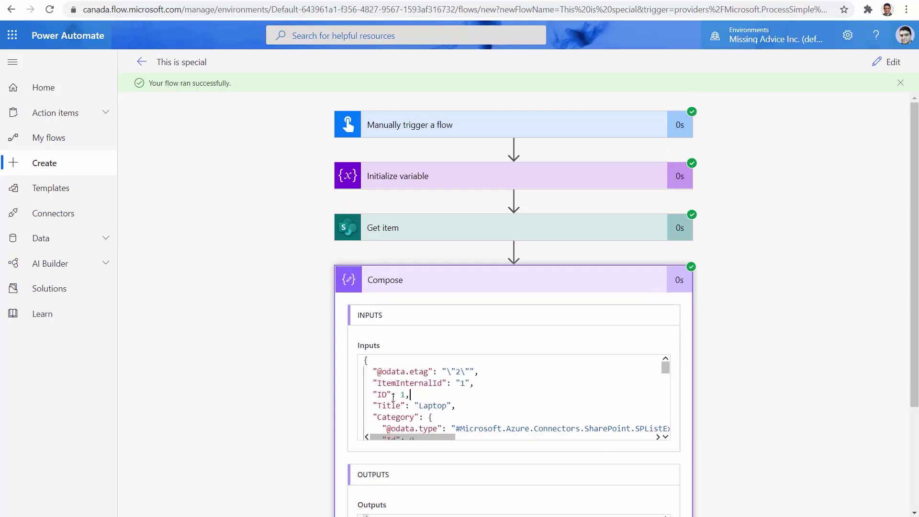
shift+click(365, 360)
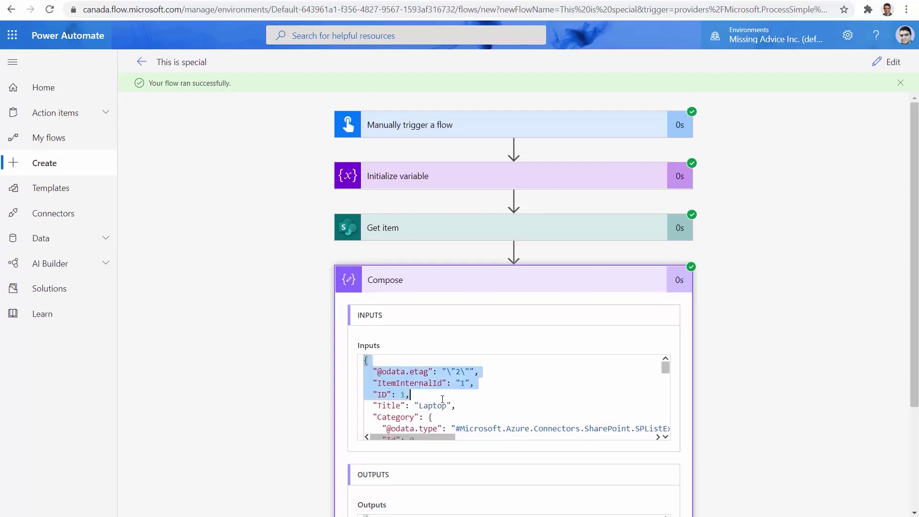
scroll(489, 406, down, 10)
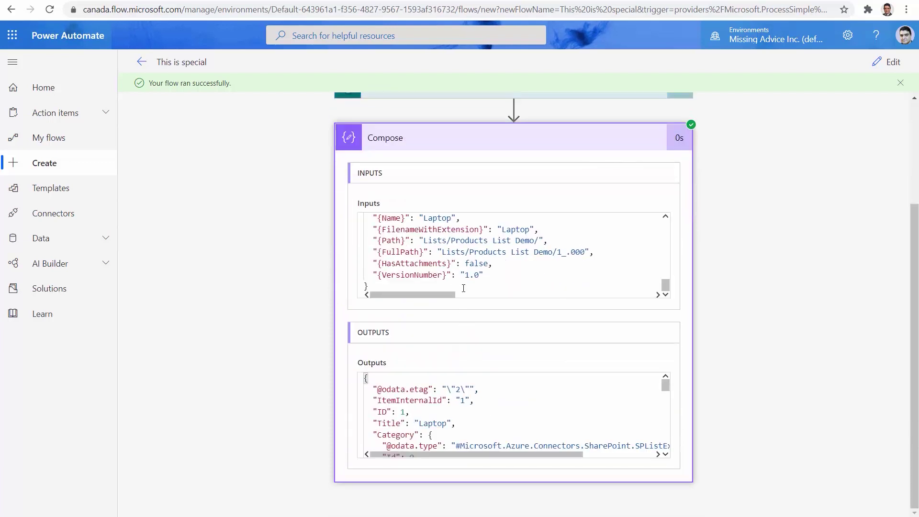
shift+click(402, 287)
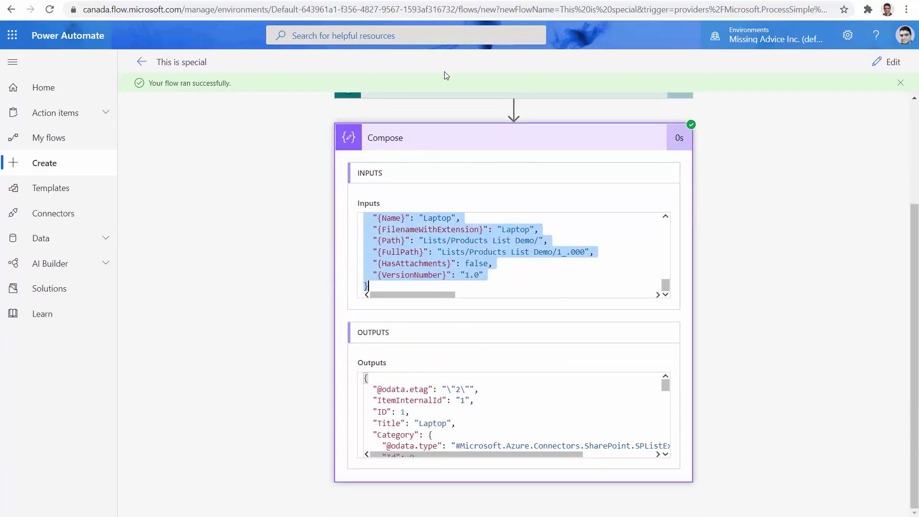
key(alt+Tab)
click(199, 201)
key(ctrl+a)
key(ctrl+v)
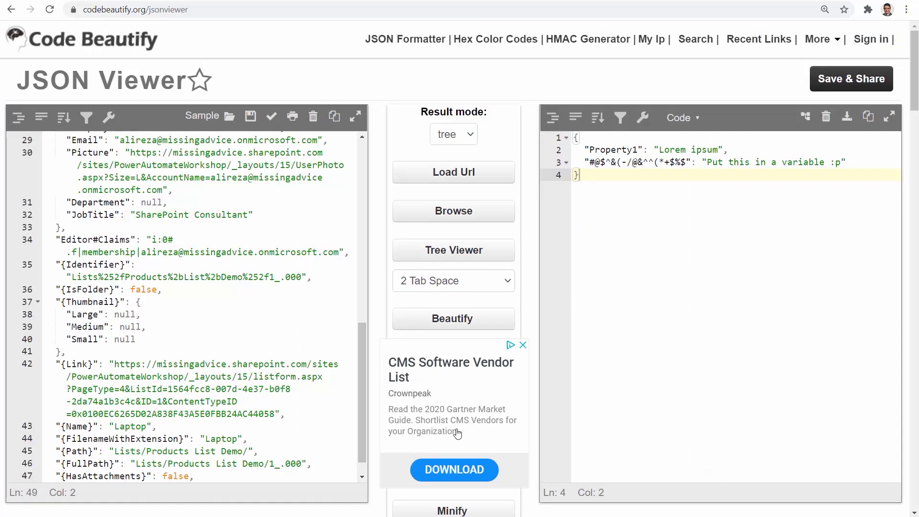
click(450, 319)
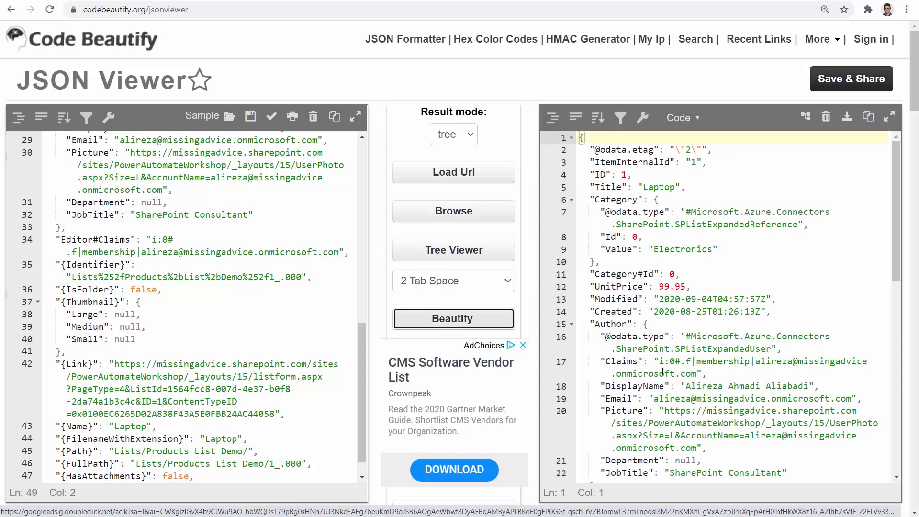
key(alt+Tab)
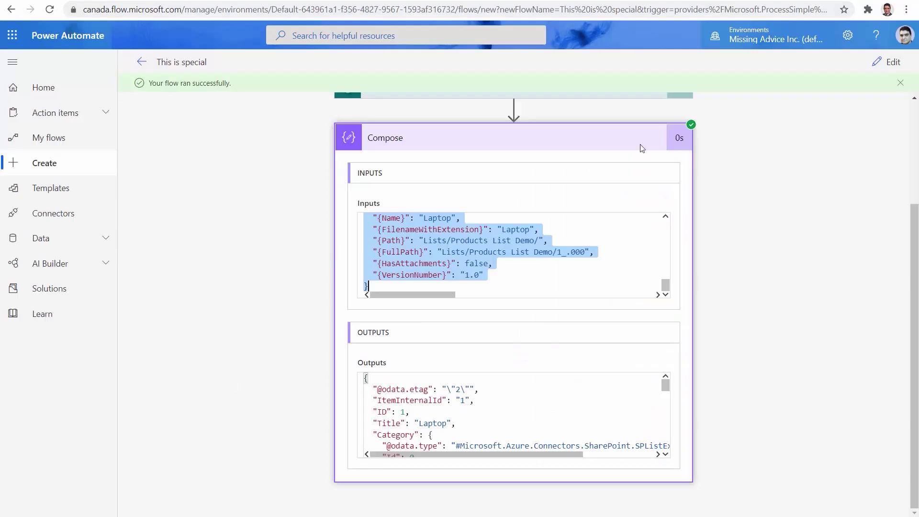
click(886, 66)
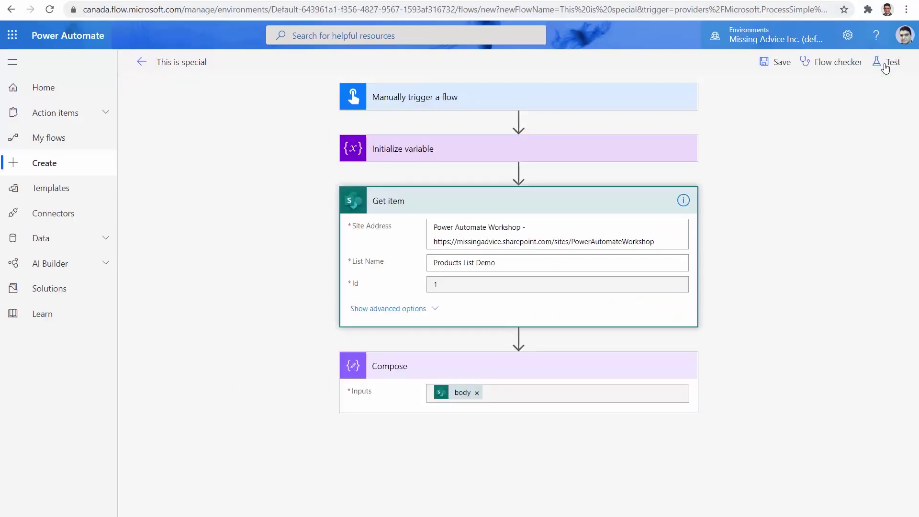
key(alt+Tab)
drag(603, 336, 772, 352)
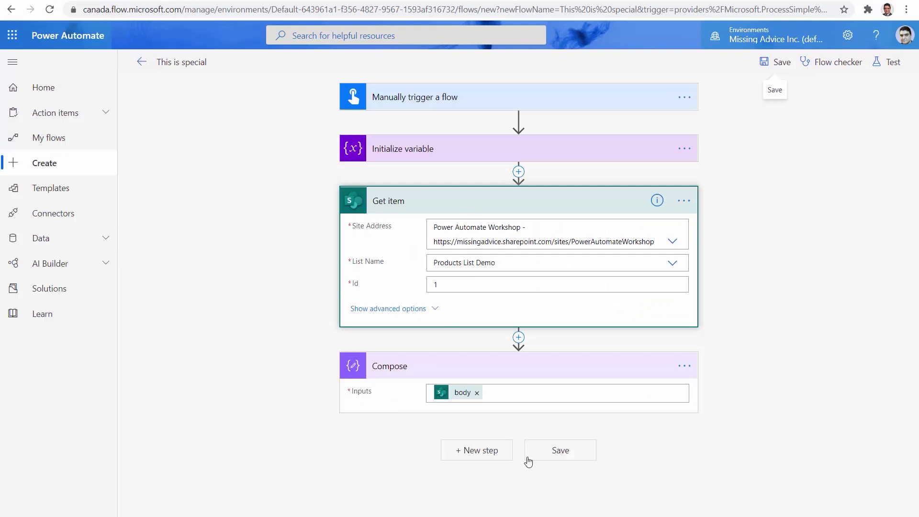
Add an Initialize variable action after the Compose action.
click(479, 452)
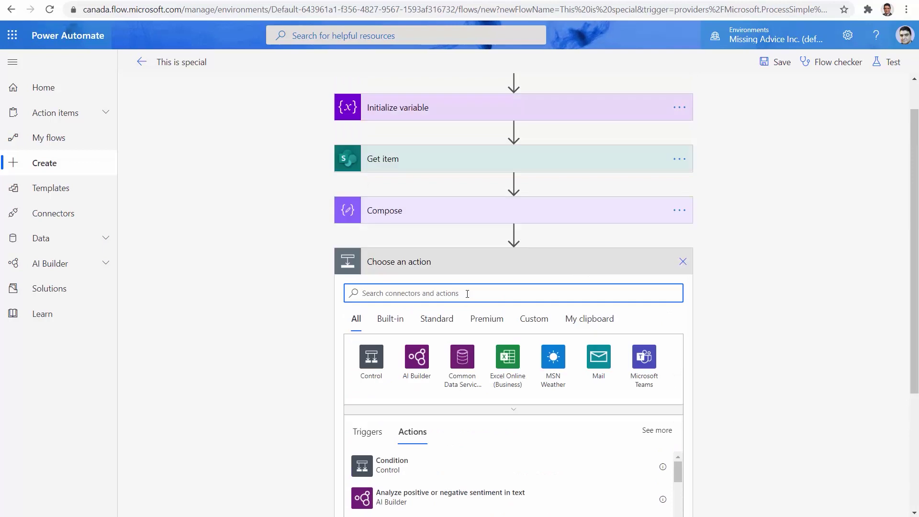
text(Variab)
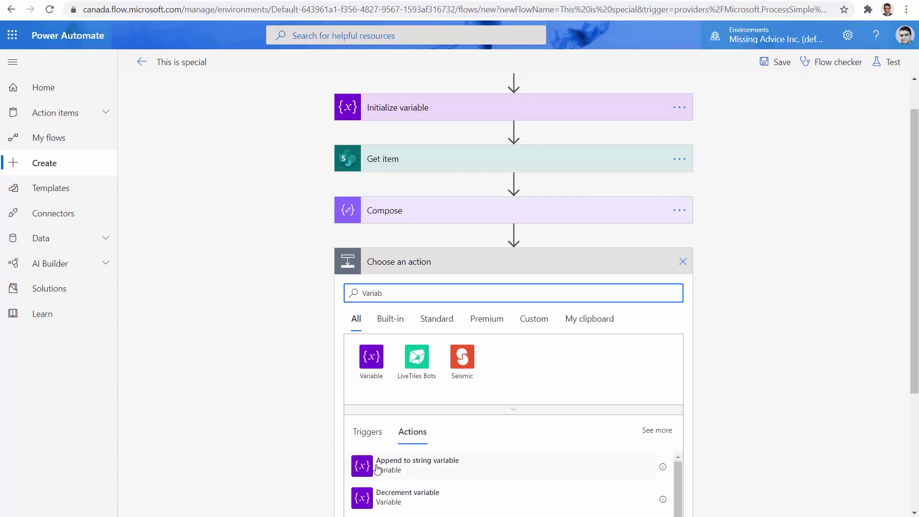
click(372, 362)
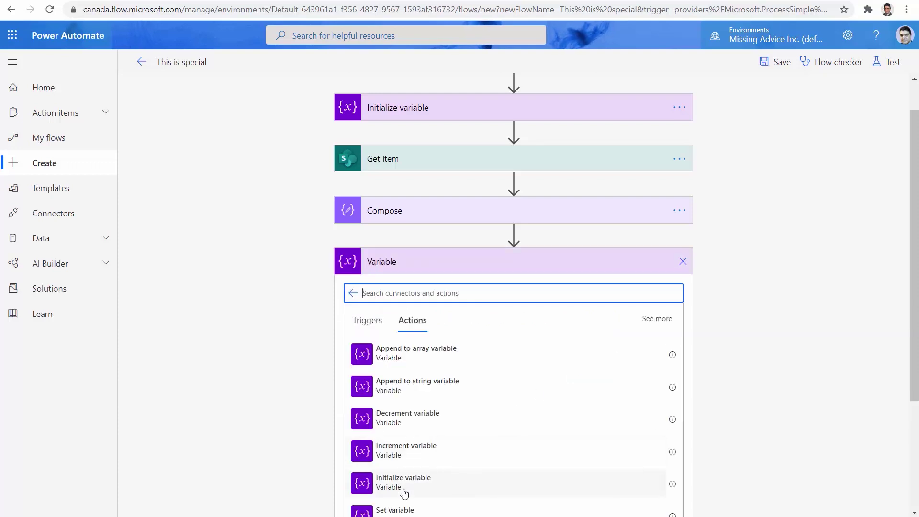
click(401, 485)
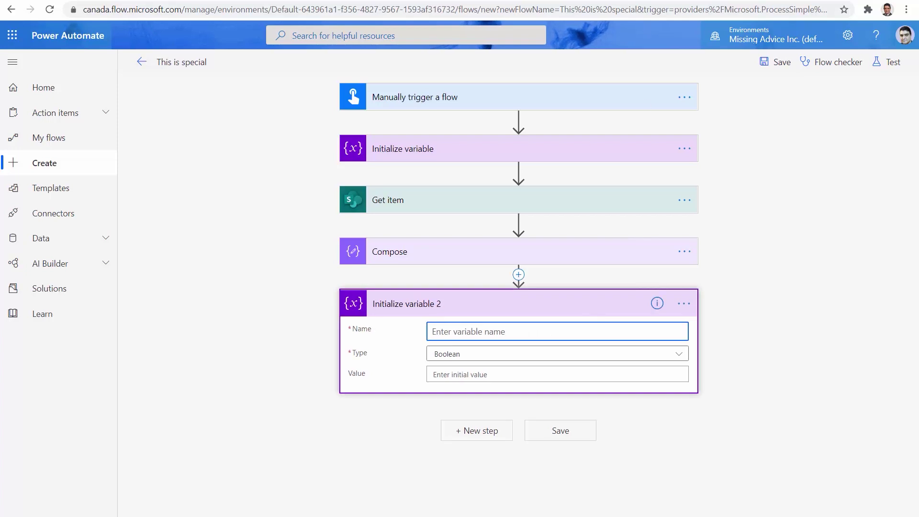
Copy odata.type from the Author object in the JSON Viewer, name the new variable odata_type, and set its type to String.
key(alt+Tab)
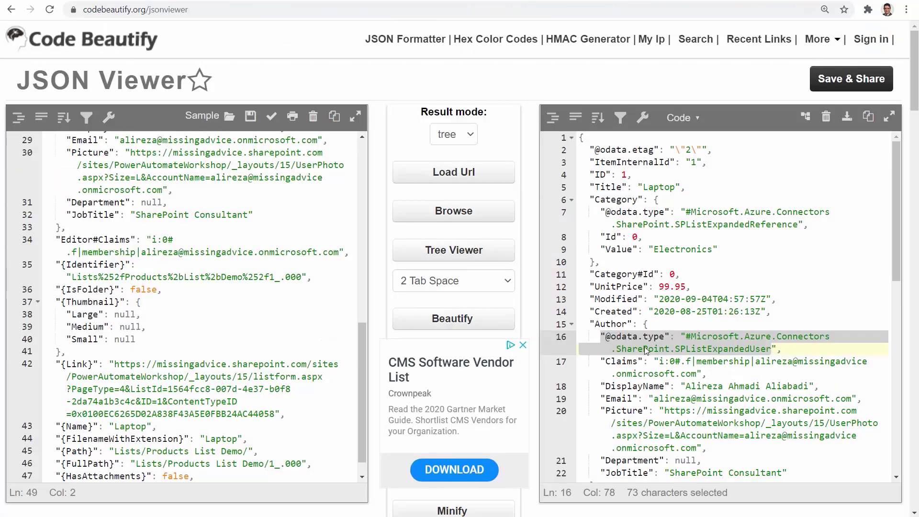
click(616, 336)
drag(609, 337, 665, 338)
key(ctrl+c)
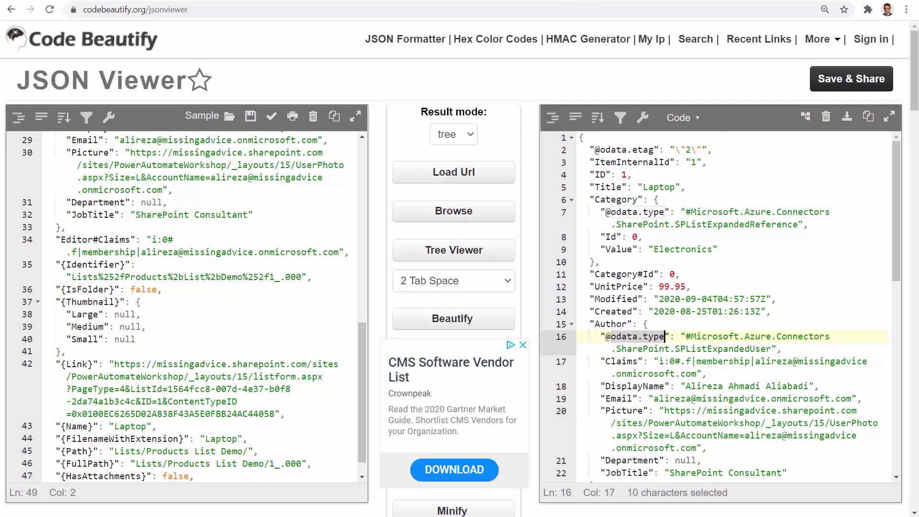
key(alt+Tab)
click(368, 333)
key(ctrl+v)
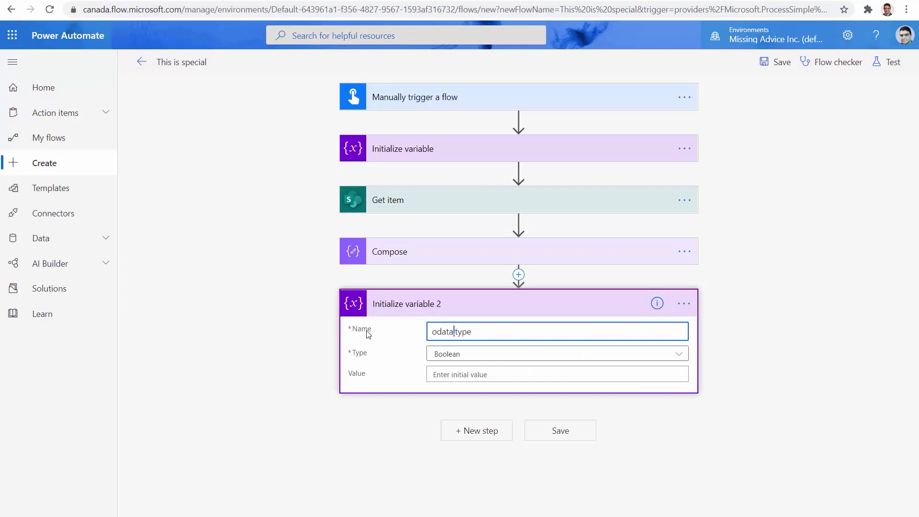
text(_)
click(476, 358)
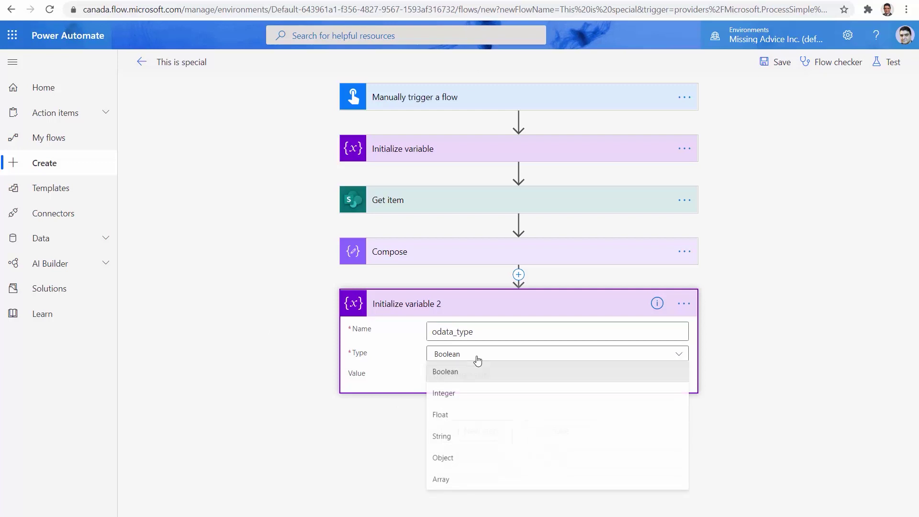
click(467, 436)
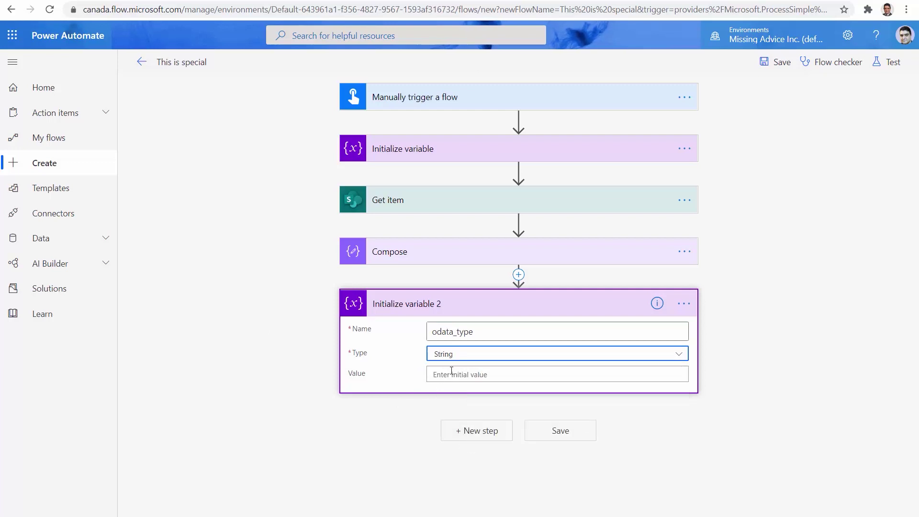
click(655, 0)
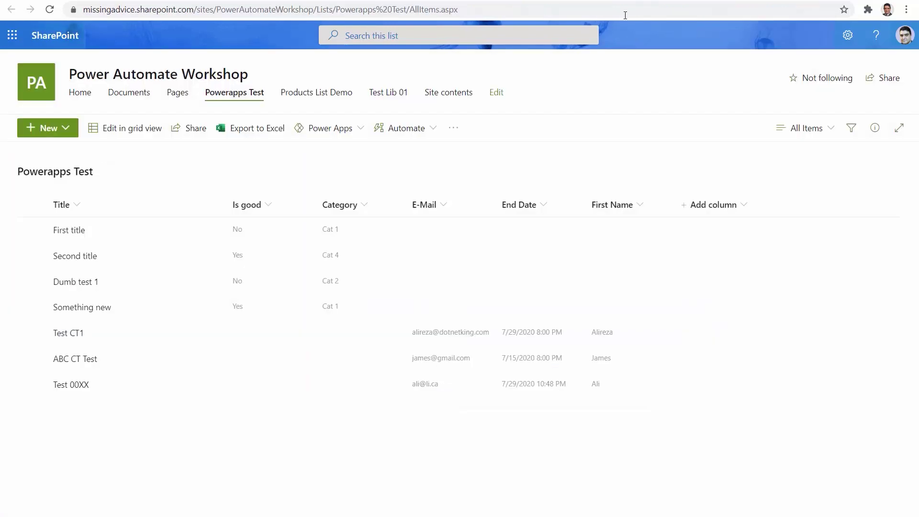
click(213, 1)
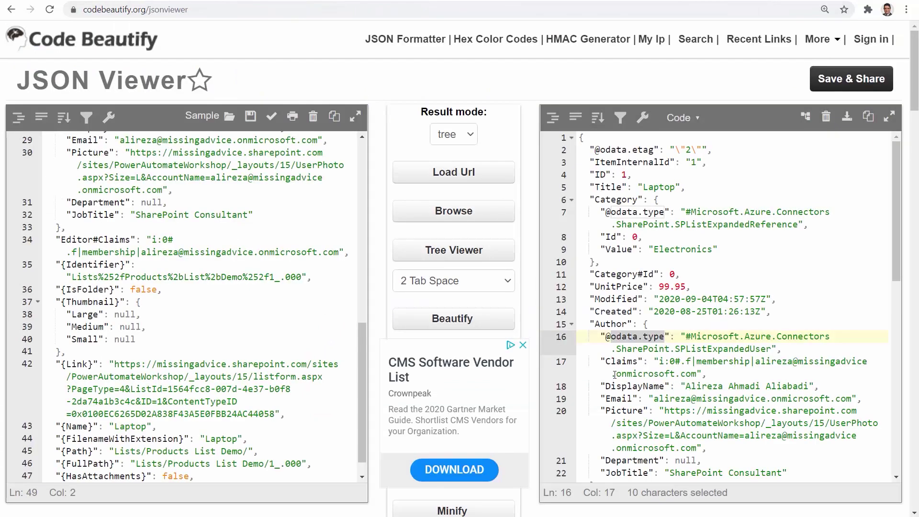
drag(605, 337, 666, 337)
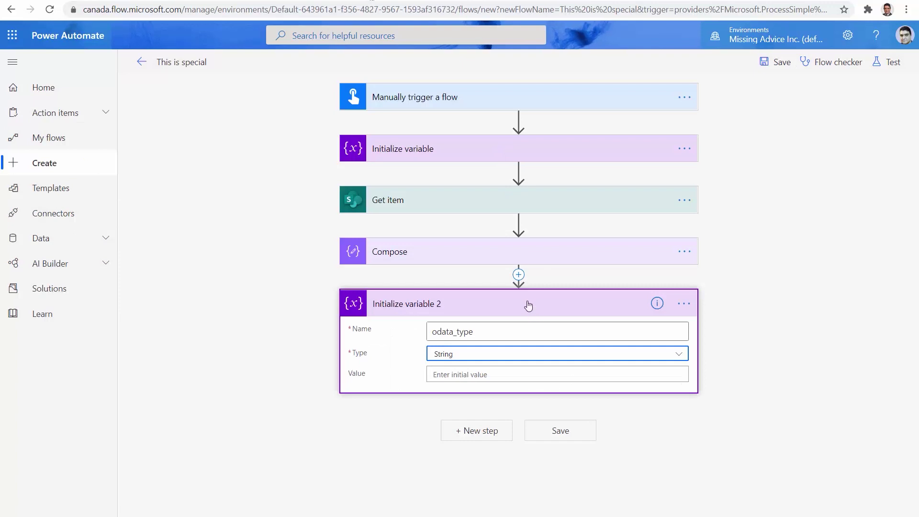
click(472, 374)
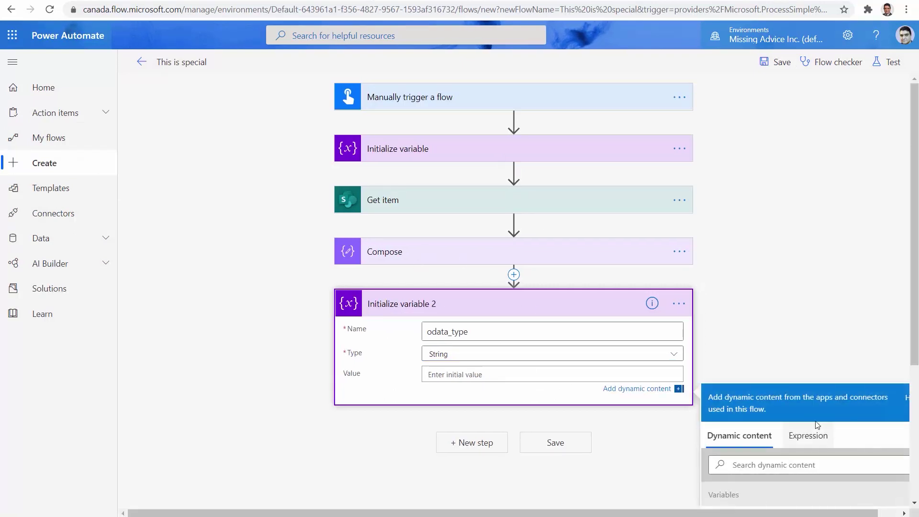
scroll(815, 425, down, 3)
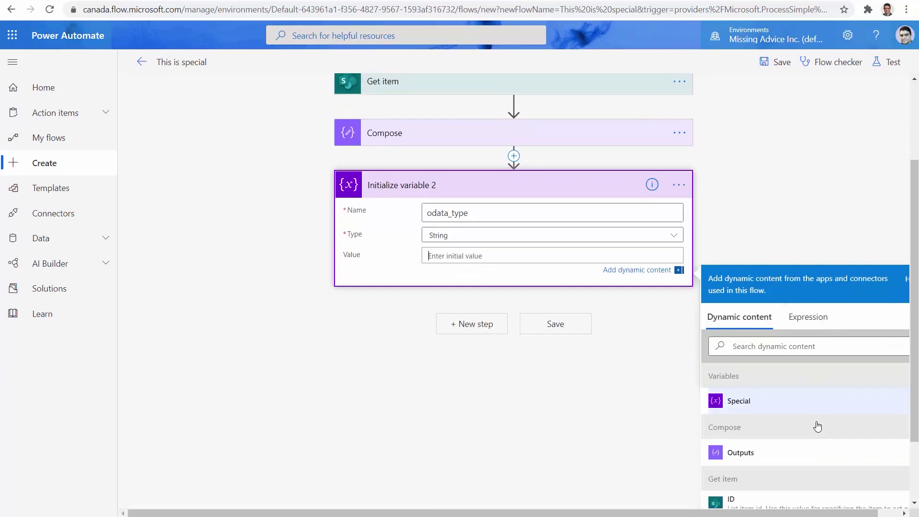
click(740, 452)
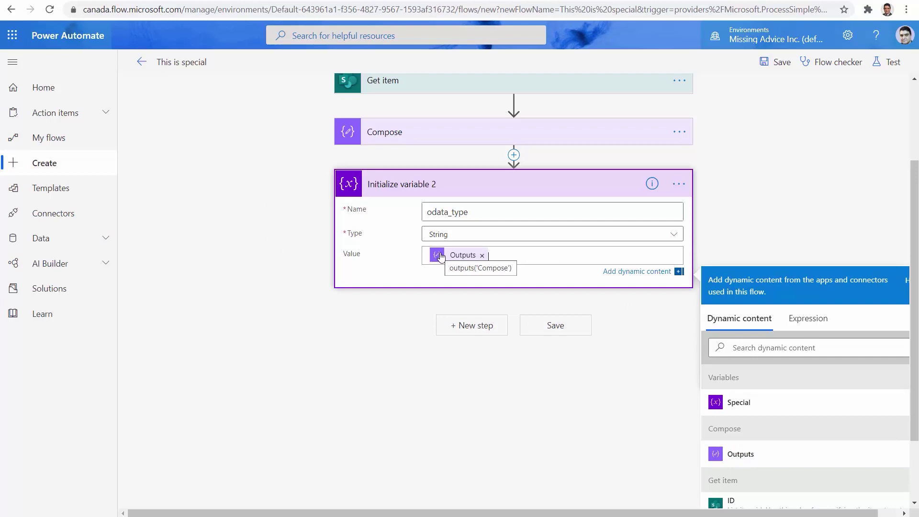
click(482, 256)
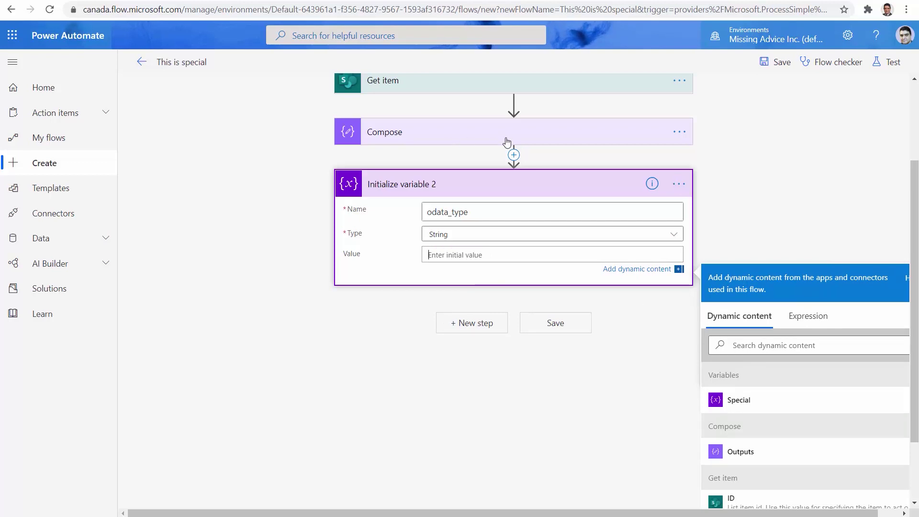
Start an expression for the odata_type variable's value with the Compose outputs reference, outputs('Compose'), without a leading space.
click(813, 321)
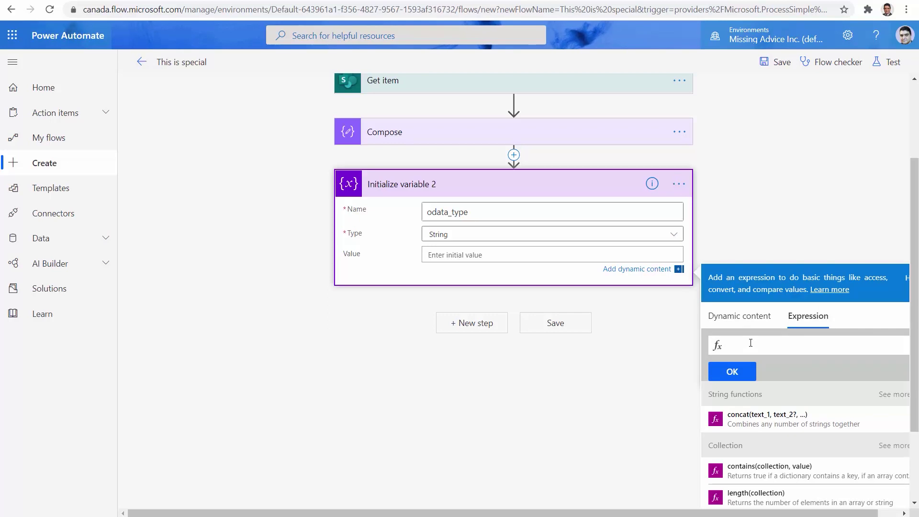
click(732, 323)
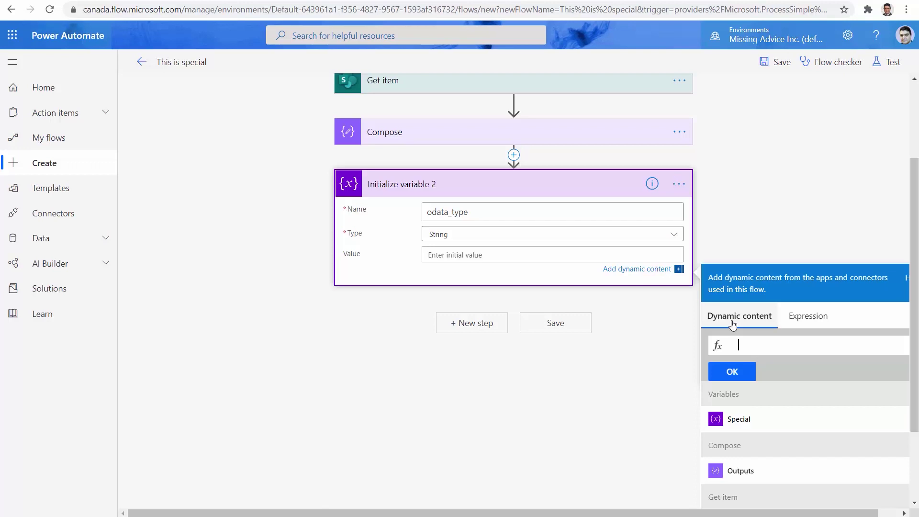
click(748, 476)
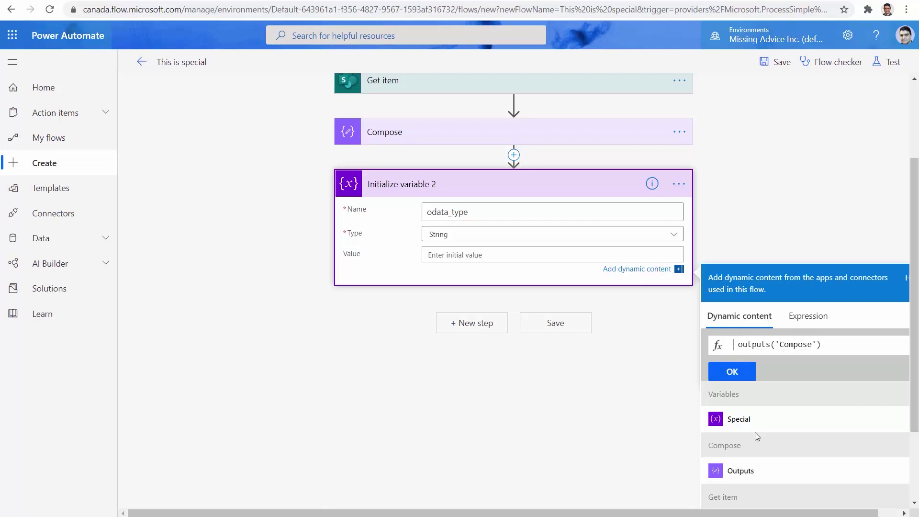
click(742, 344)
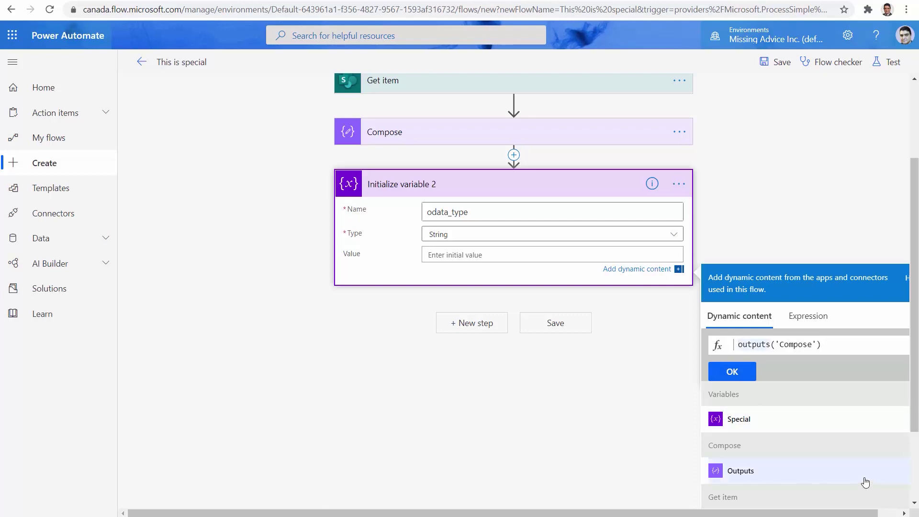
key(Delete)
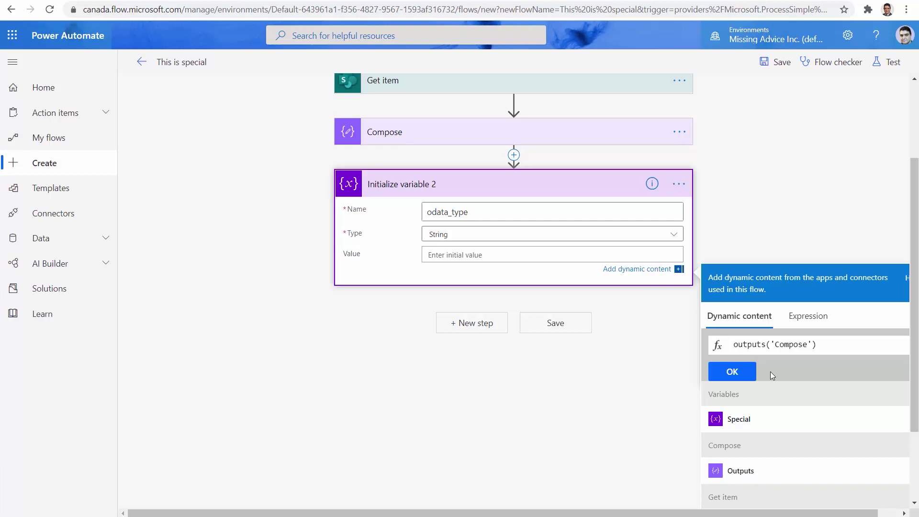
Copy the Author property name from the JSON Viewer and append it to the expression, giving outputs('Compose').Author.
click(795, 316)
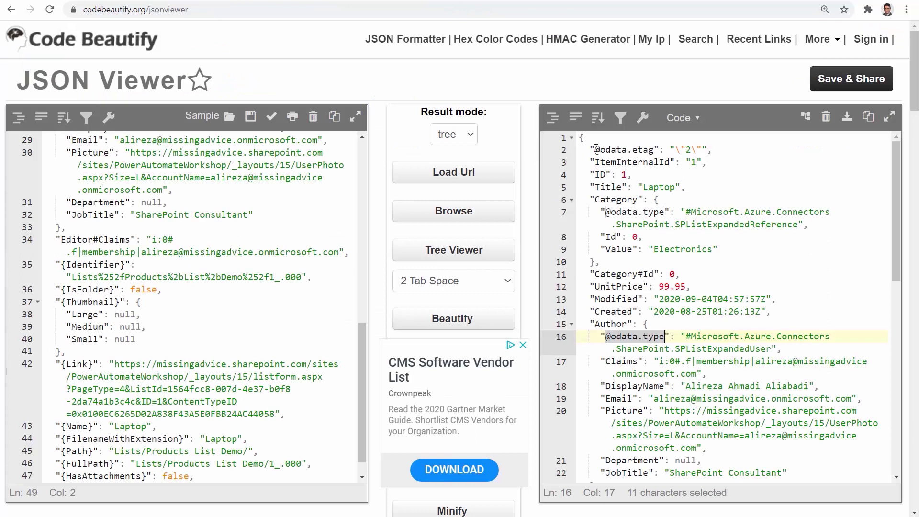
double_click(594, 324)
key(ctrl+c)
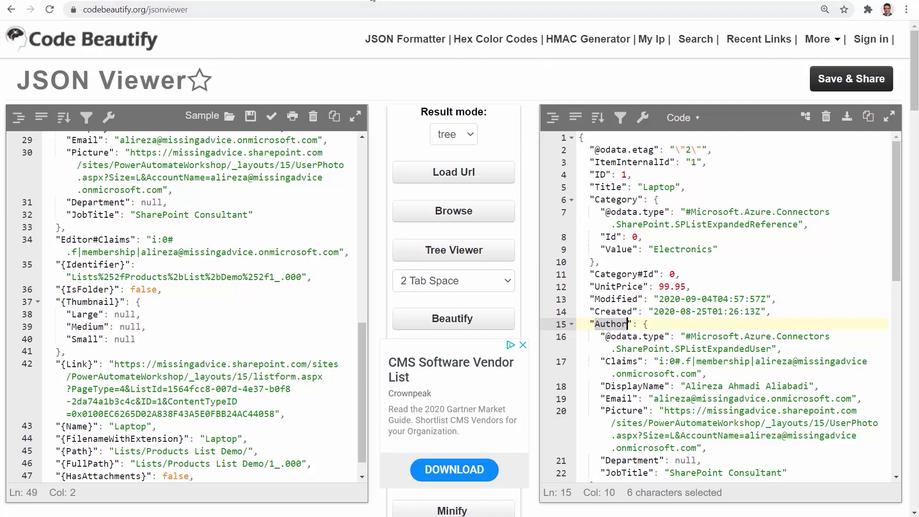
key(alt+Tab)
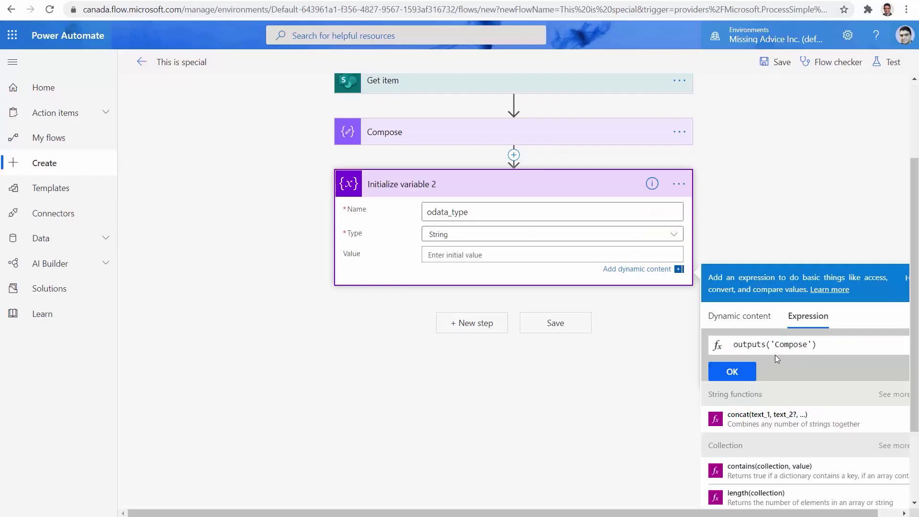
click(818, 344)
text(.)
key(ctrl+v)
key(alt+Tab)
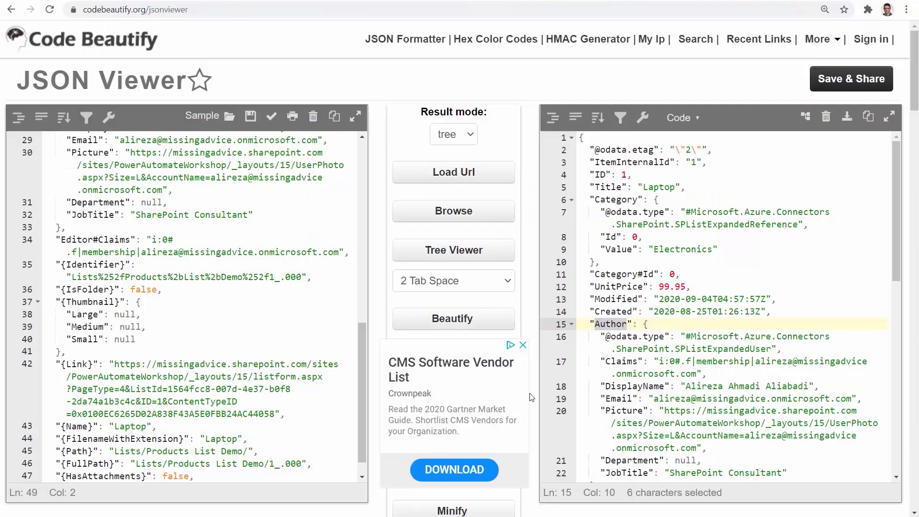
drag(605, 336, 664, 340)
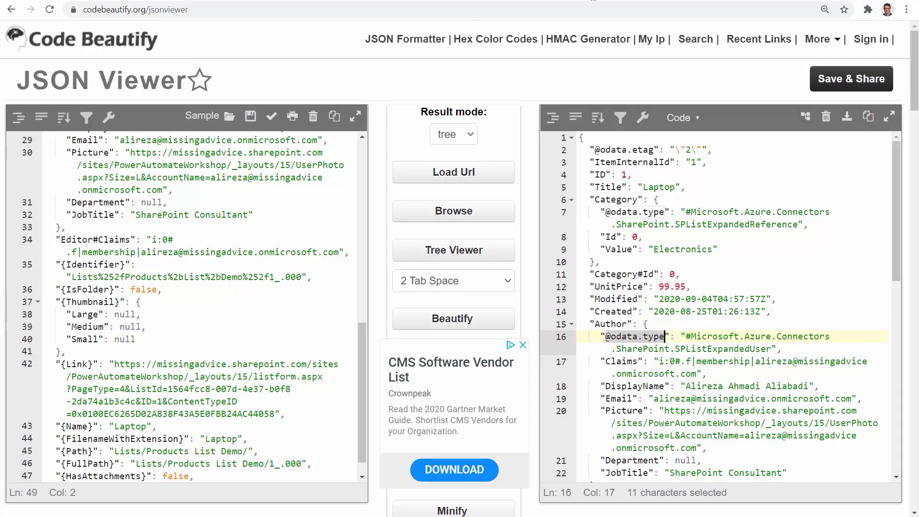
key(alt+Tab)
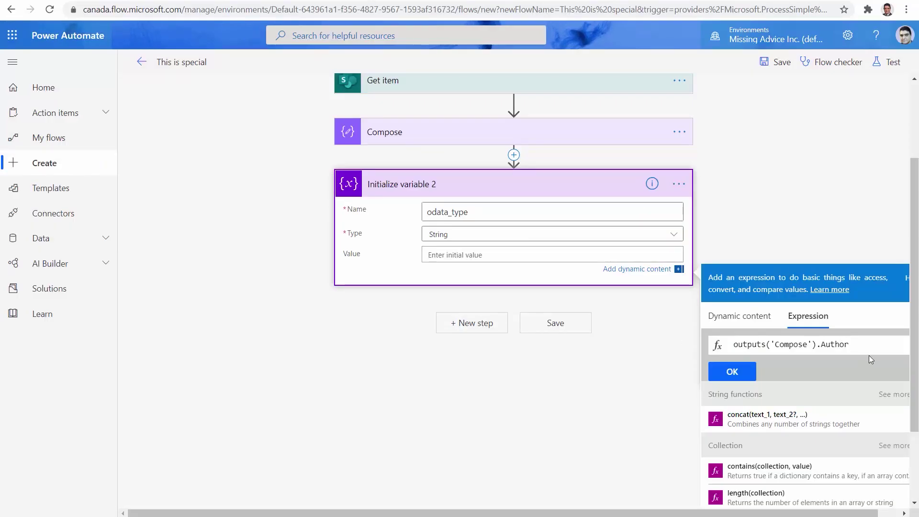
text(.)
text(@odata.type)
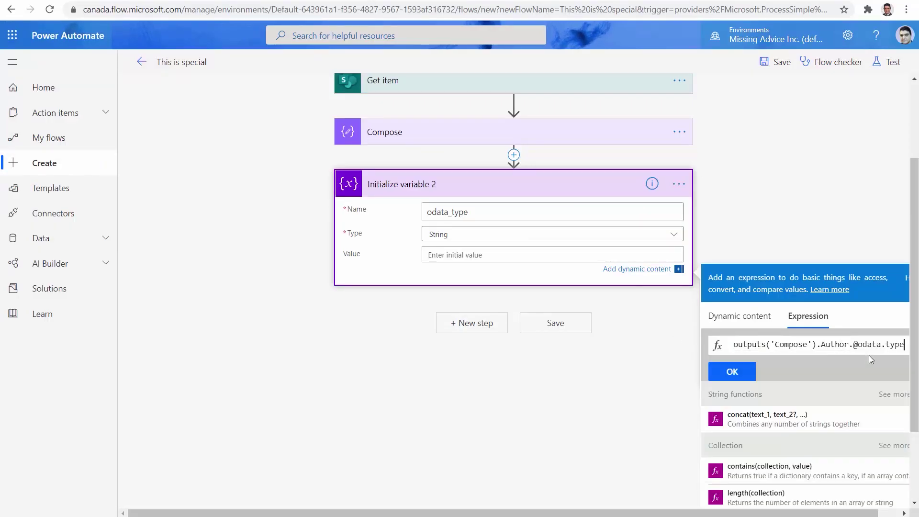
scroll(869, 355, down, 1)
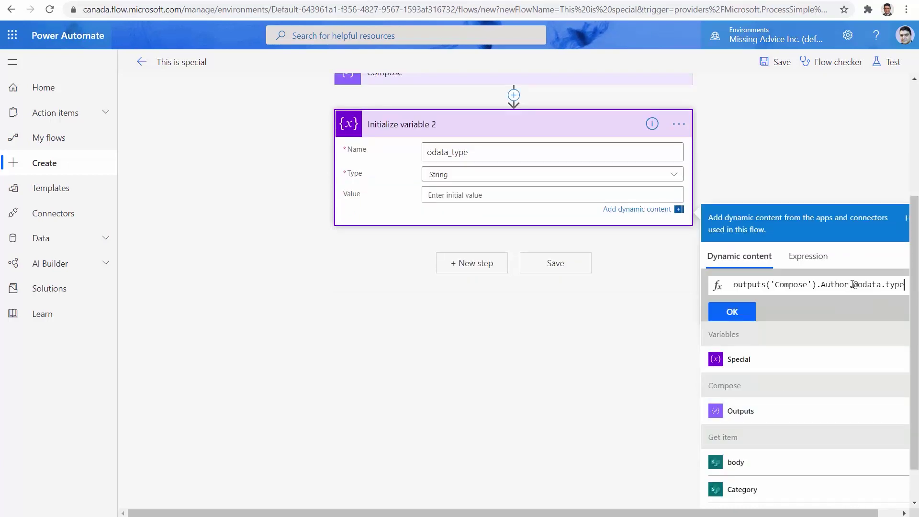
drag(854, 285, 883, 286)
key(BackSpace)
text([)
key(ctrl+Right)
key(ctrl+Right)
text(])
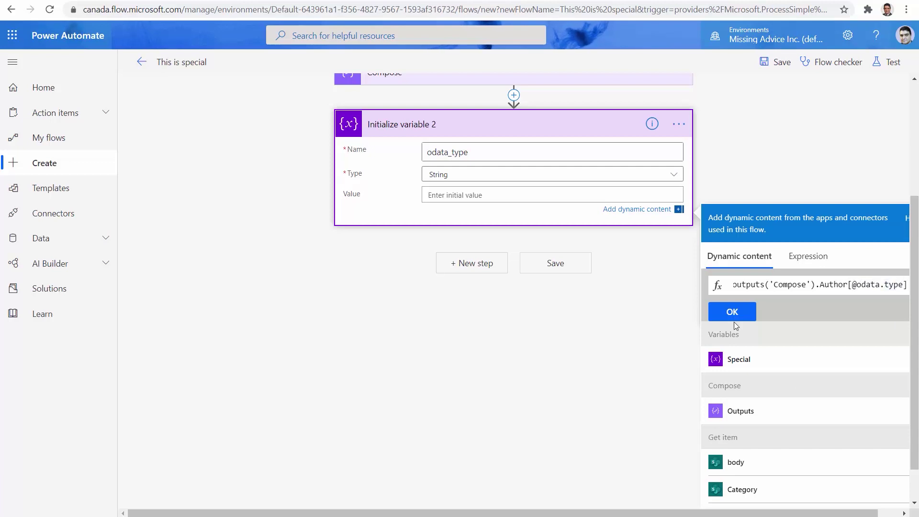
click(852, 285)
text(')
key(Right)
key(Right)
key(Right)
key(Right)
key(Right)
key(Right)
key(Right)
key(Right)
key(Right)
key(Right)
key(Right)
text(')
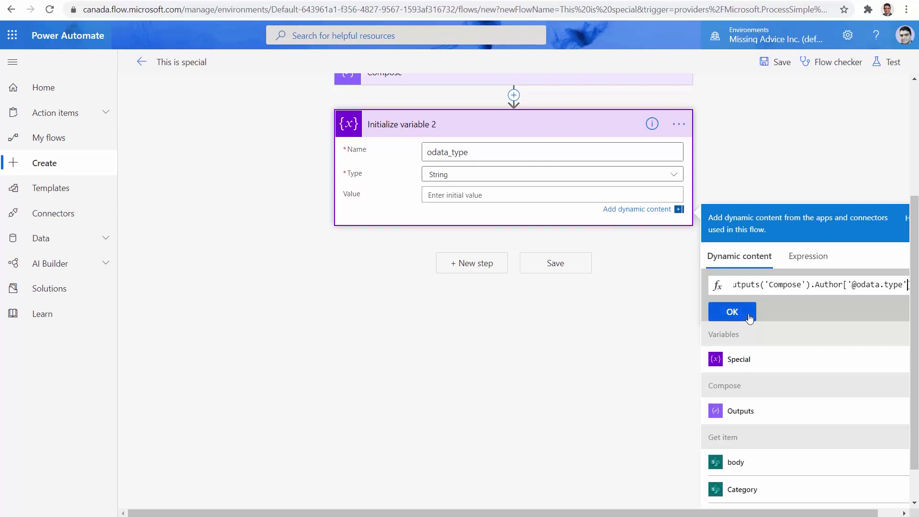
click(732, 313)
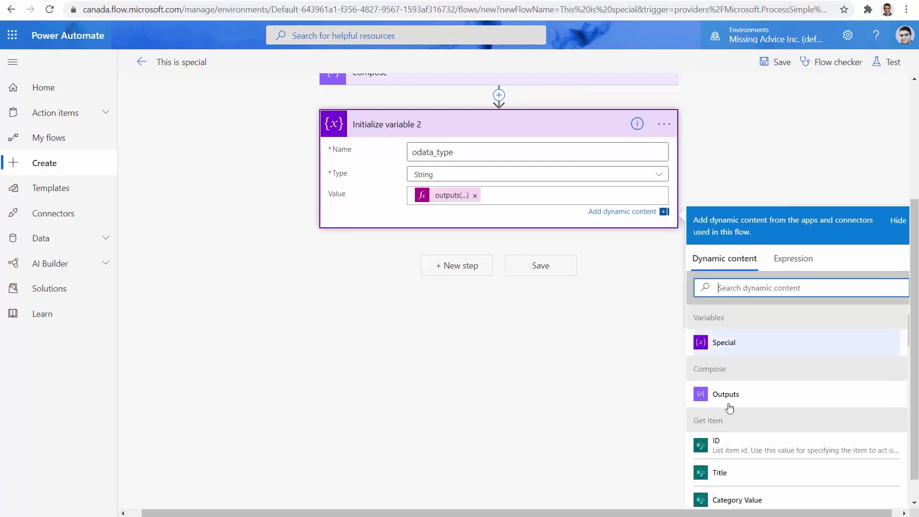
Save the flow and run a test of it by performing the trigger action manually.
click(540, 271)
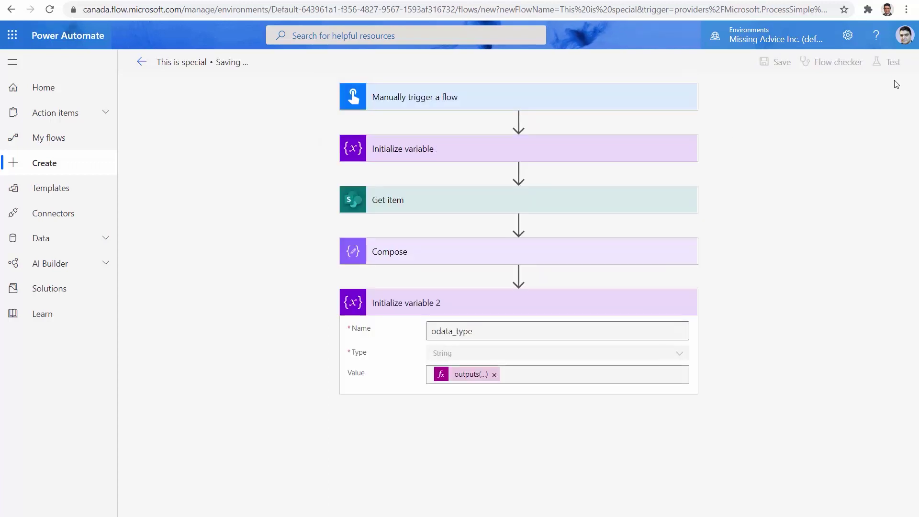
click(890, 63)
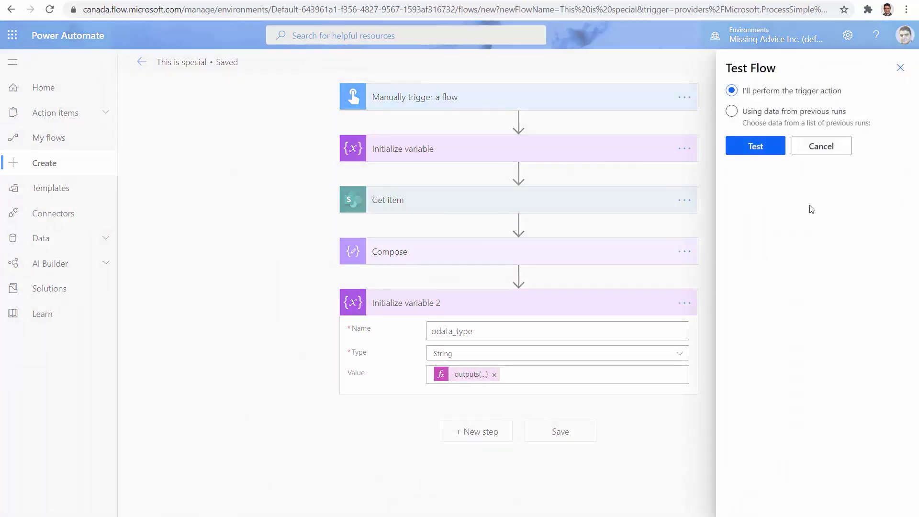
click(761, 147)
click(752, 494)
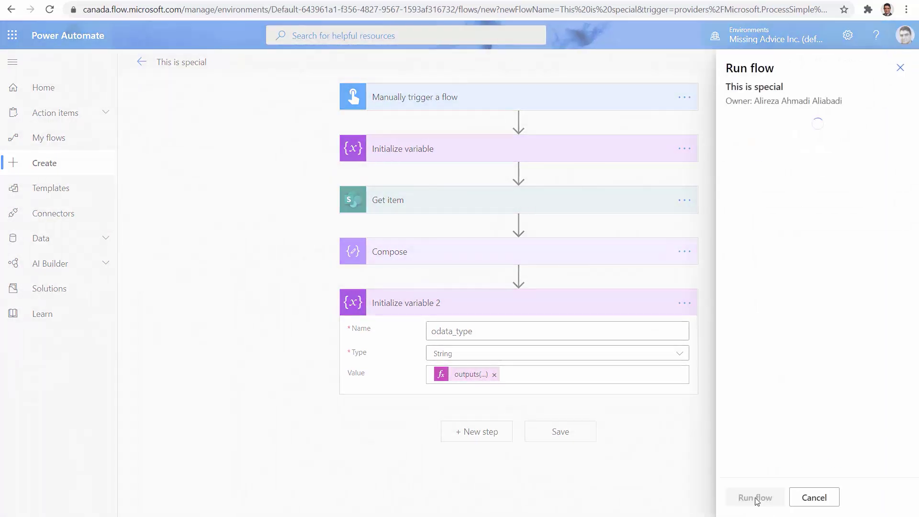
click(765, 504)
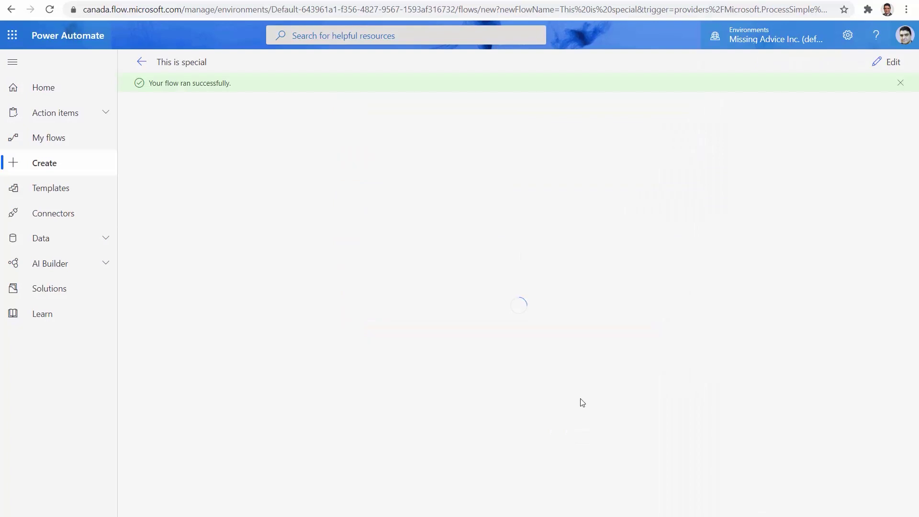
click(468, 339)
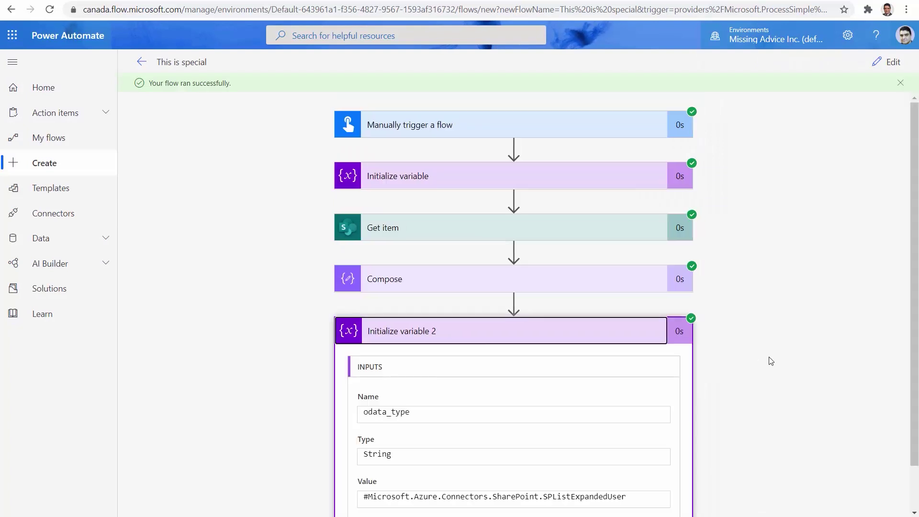
scroll(737, 405, down, 1)
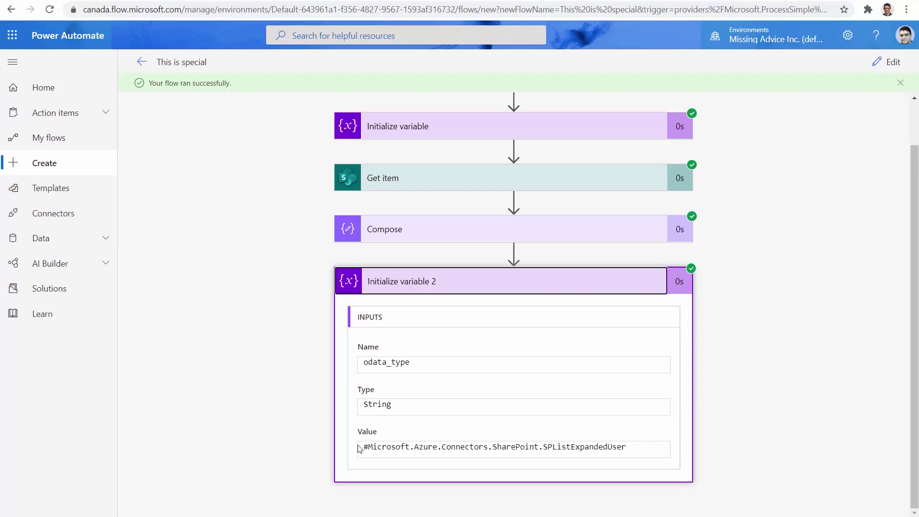
drag(363, 447, 627, 447)
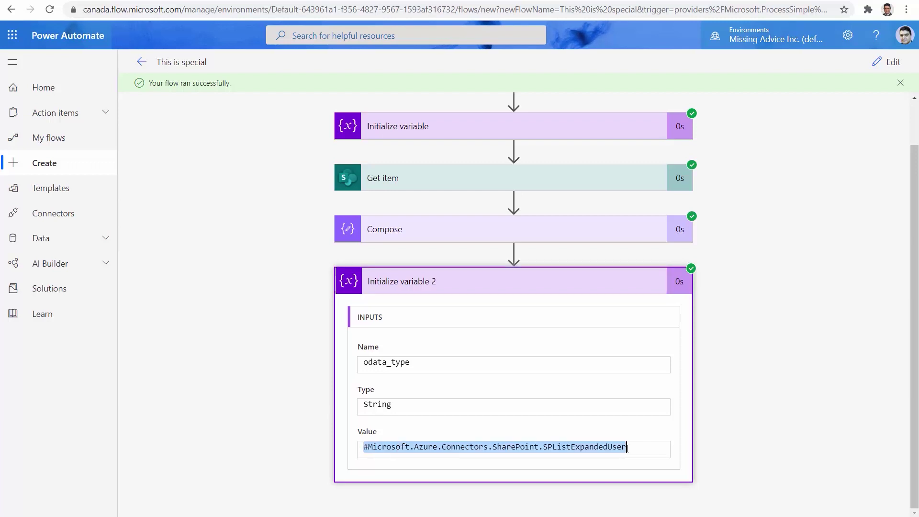
key(alt+Tab)
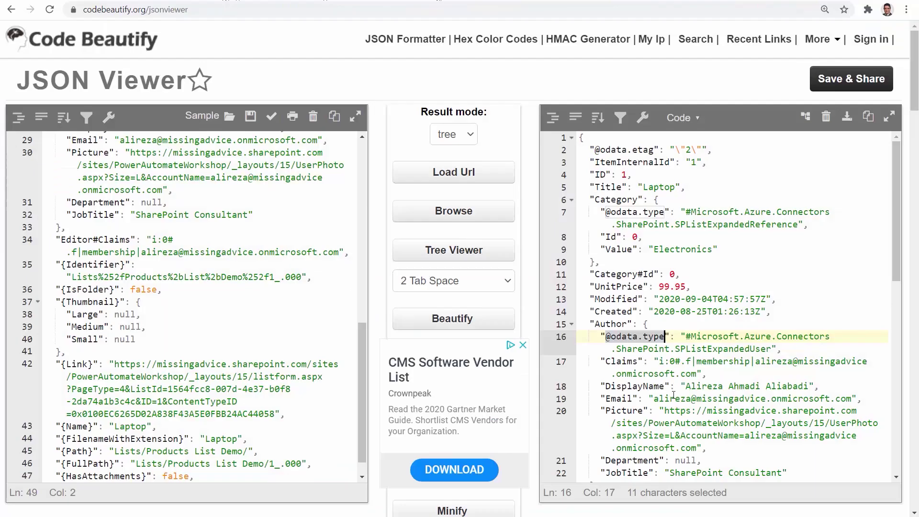
drag(686, 336, 772, 348)
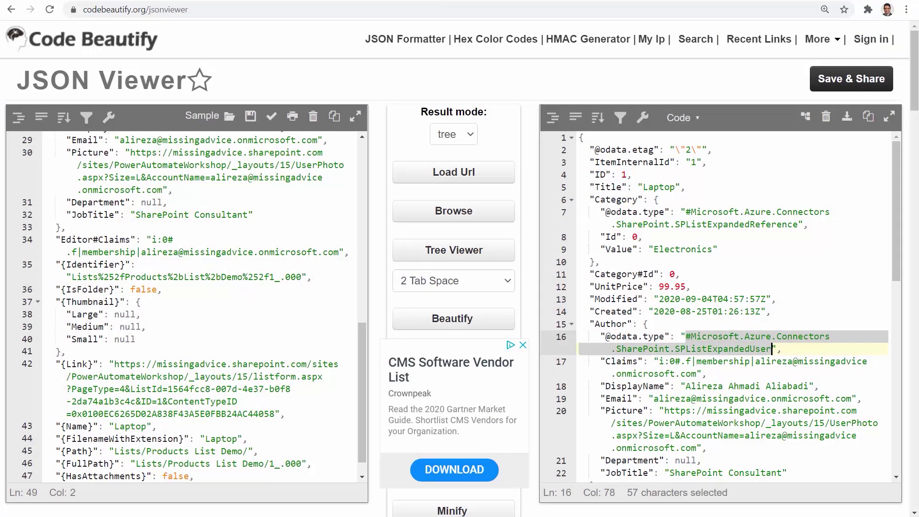